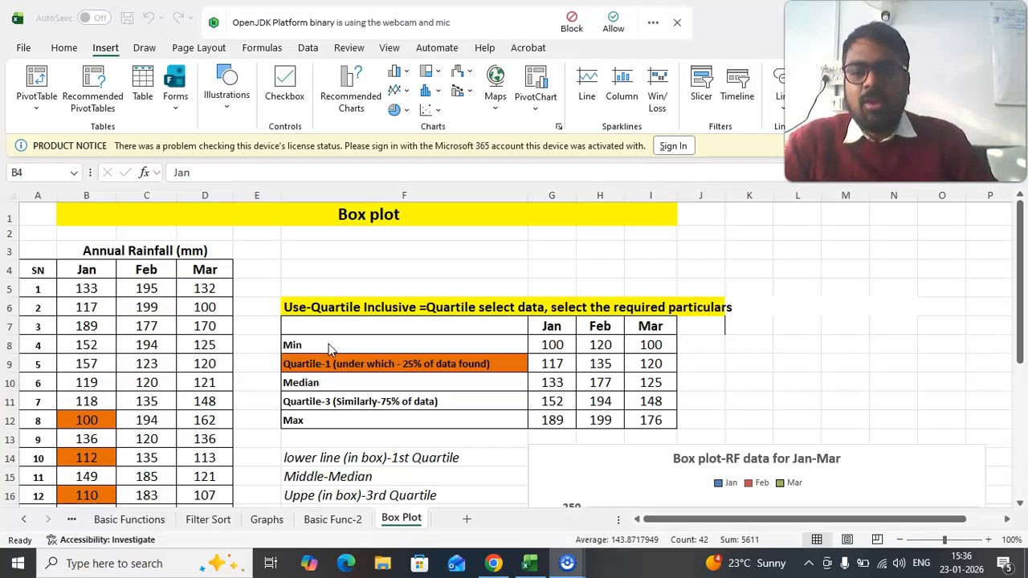
- Examine the annual rainfall data for Jan, Feb and Mar, including the month headers and all 13 rows of values
left_click(345, 211)
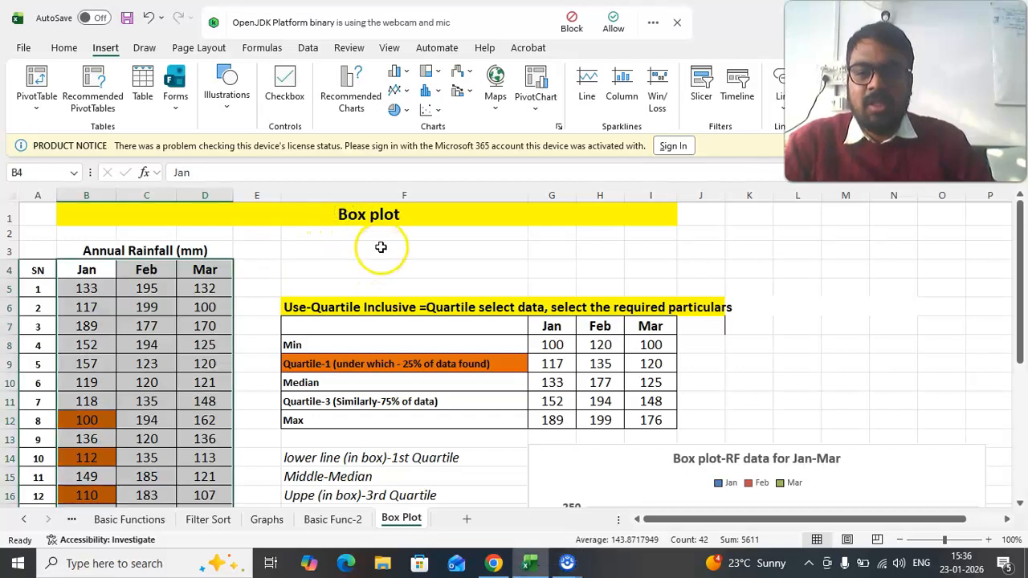
left_click(379, 248)
scroll(353, 253, "down", 1)
scroll(308, 252, "up", 1)
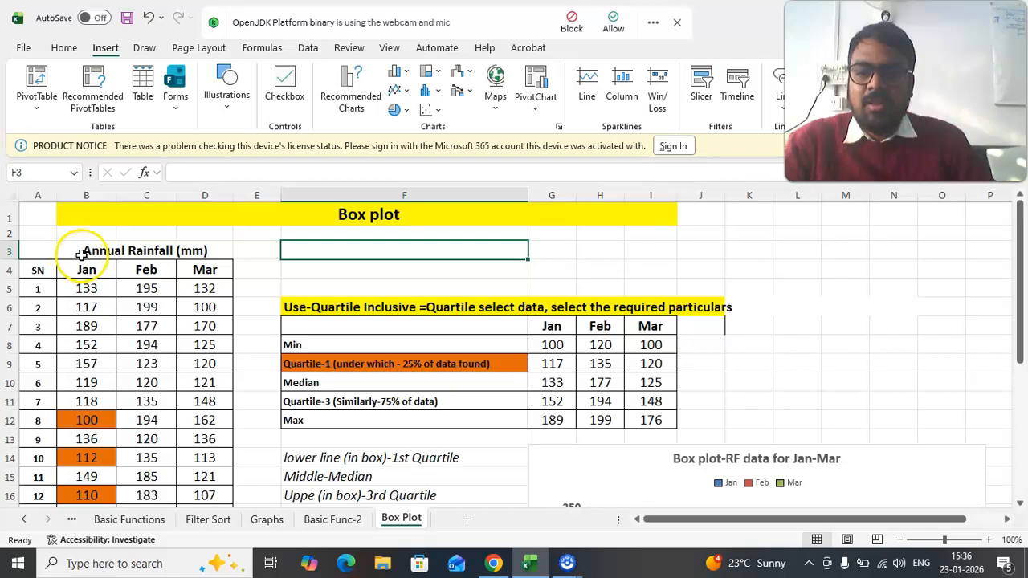
left_click(193, 245)
left_click_drag(86, 270, 195, 269)
scroll(231, 326, "down", 1)
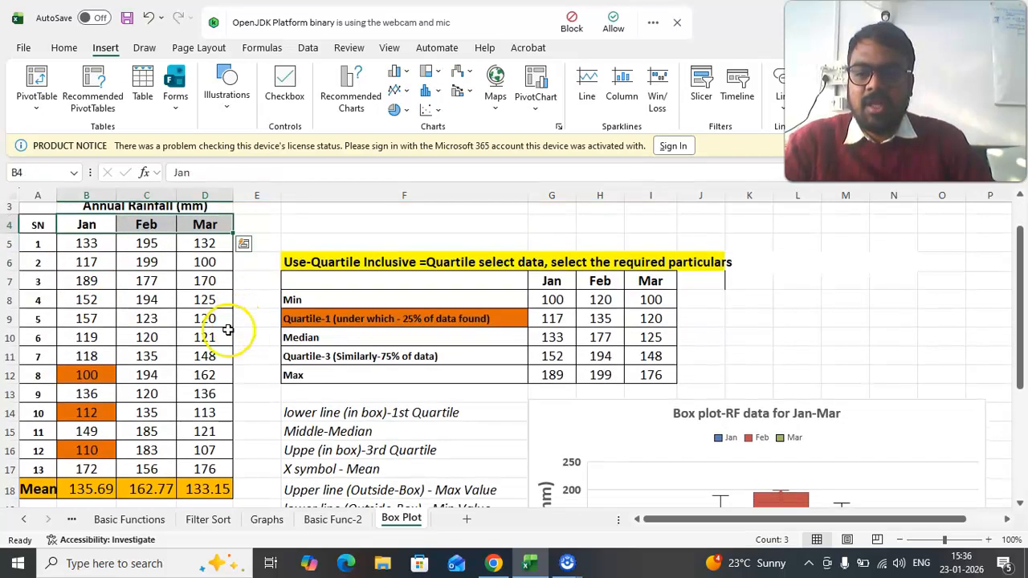
left_click(78, 246)
left_click_drag(78, 246, 195, 469)
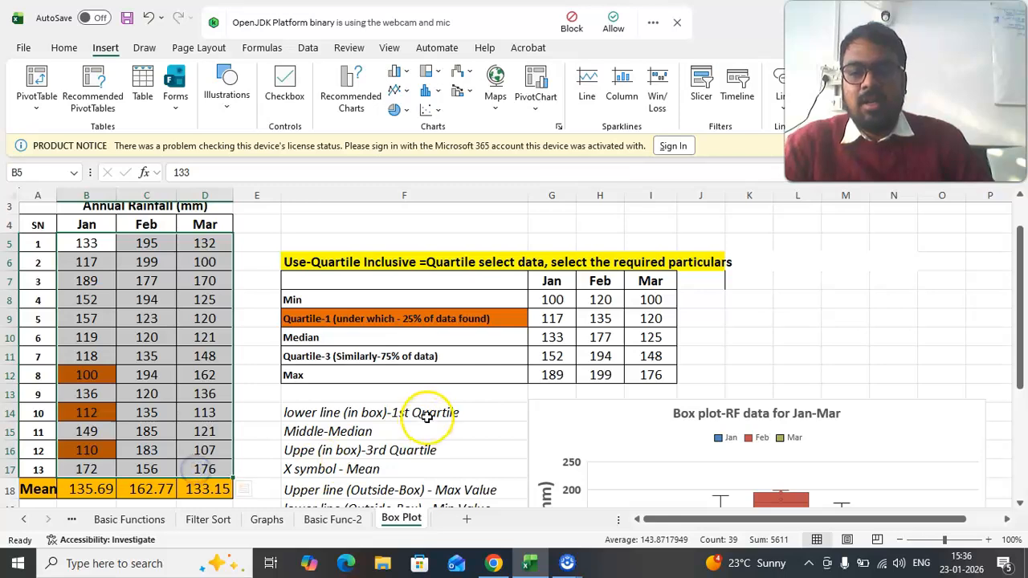
- Examine the quartile summary table alongside the rainfall box plot and the Jan source data
left_click(823, 321)
left_click(343, 287)
left_click_drag(343, 289, 650, 377)
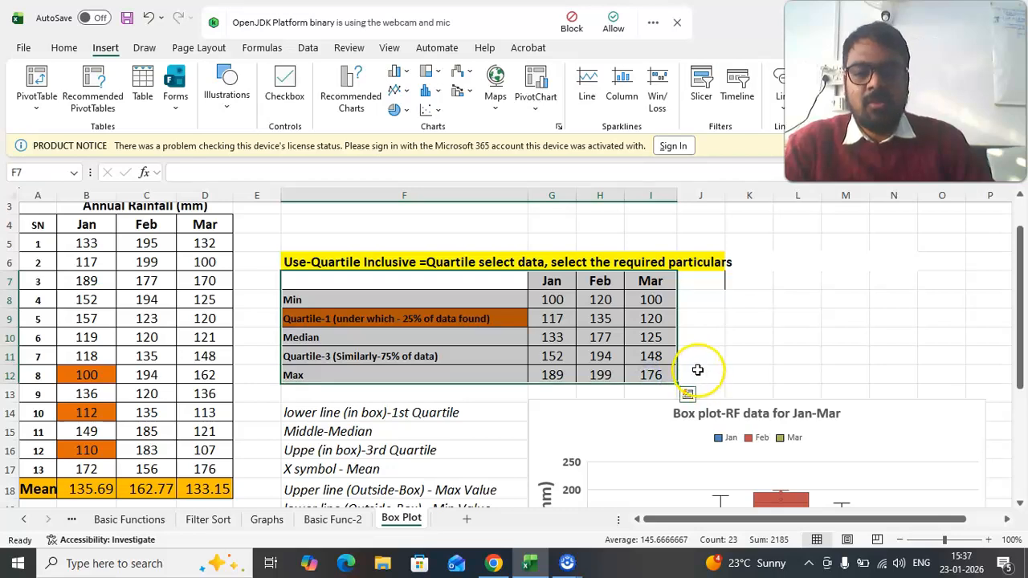
scroll(597, 386, "down", 1)
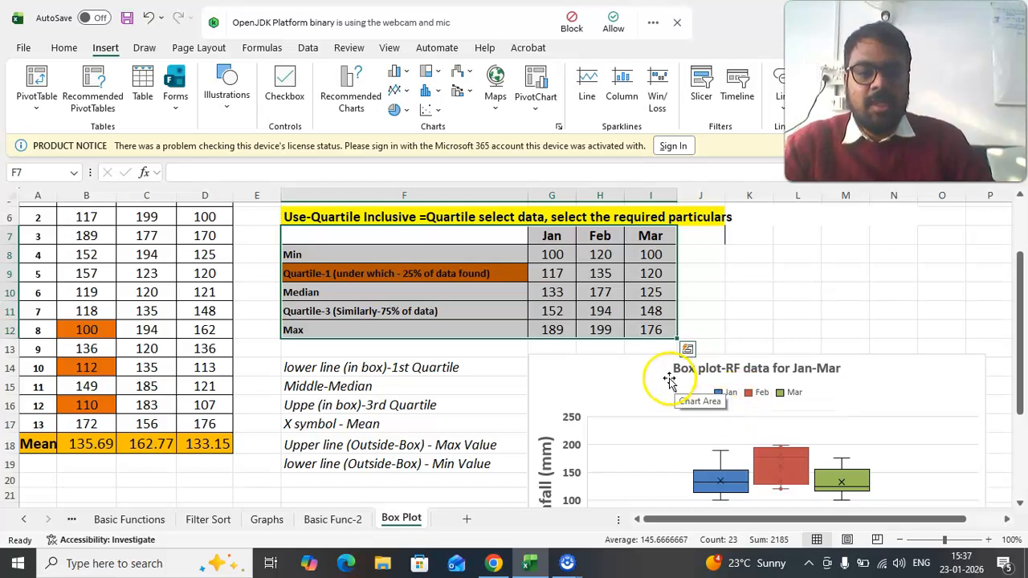
scroll(774, 360, "up", 1)
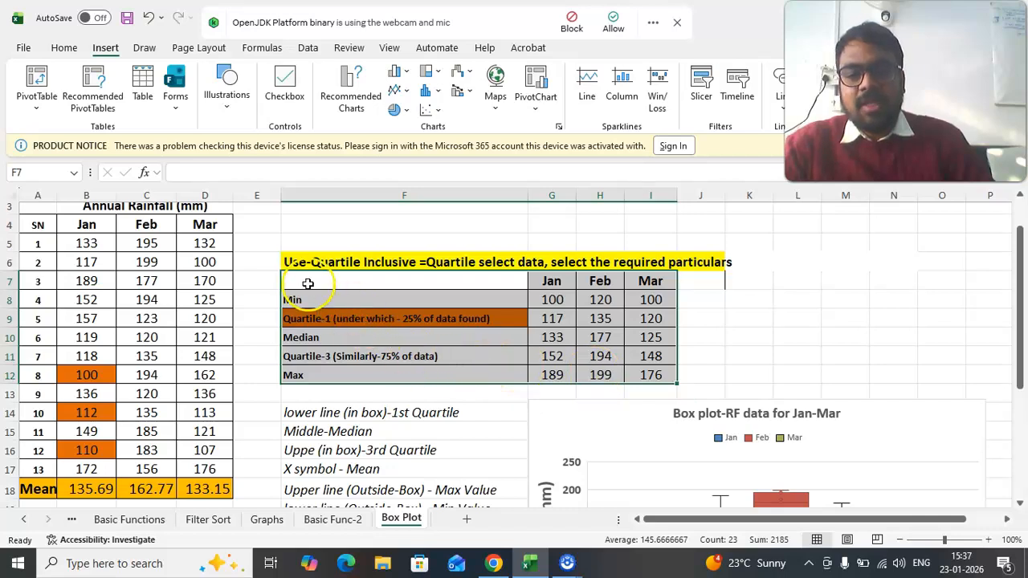
left_click(643, 423)
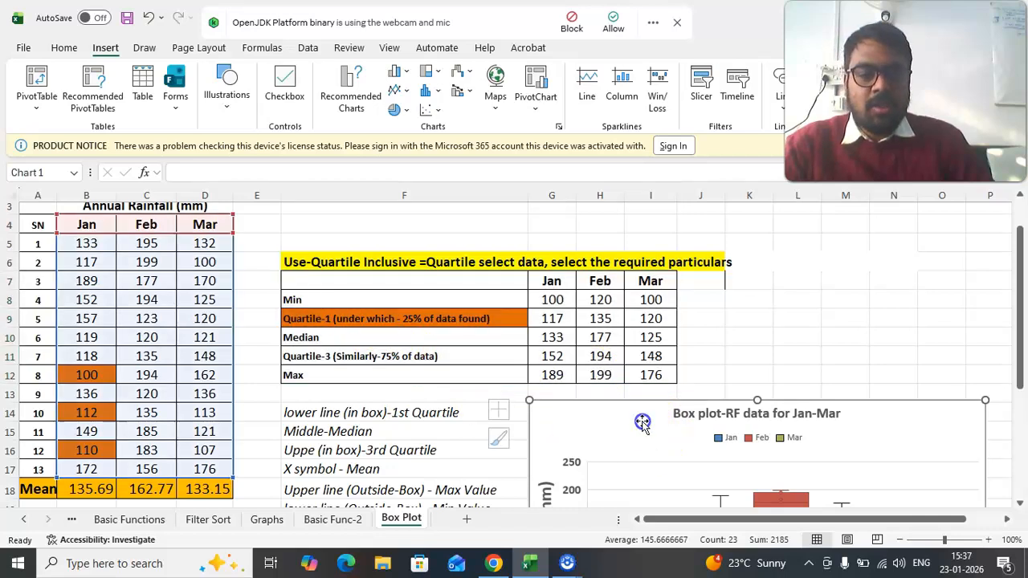
left_click_drag(343, 289, 654, 373)
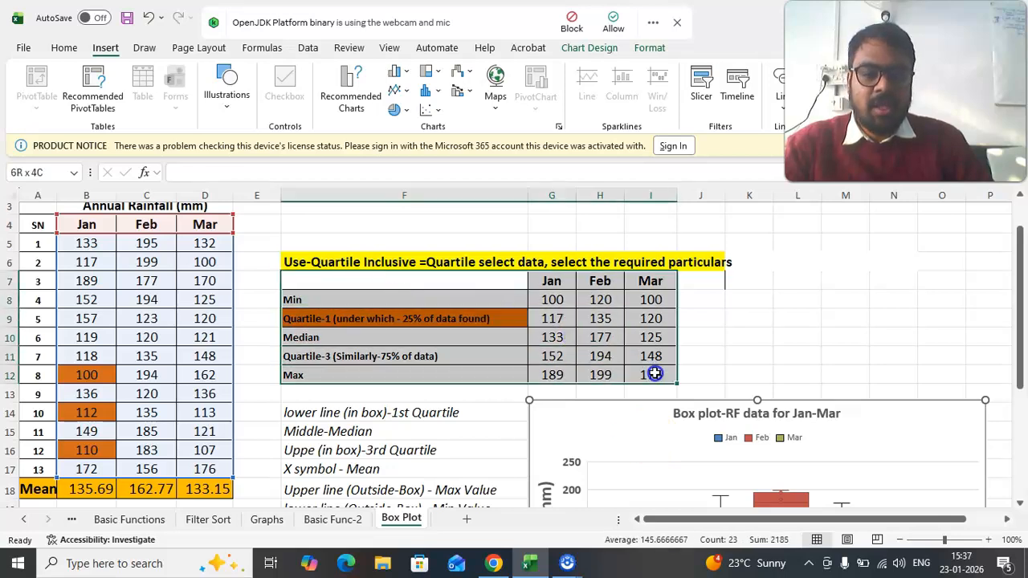
scroll(699, 333, "down", 3)
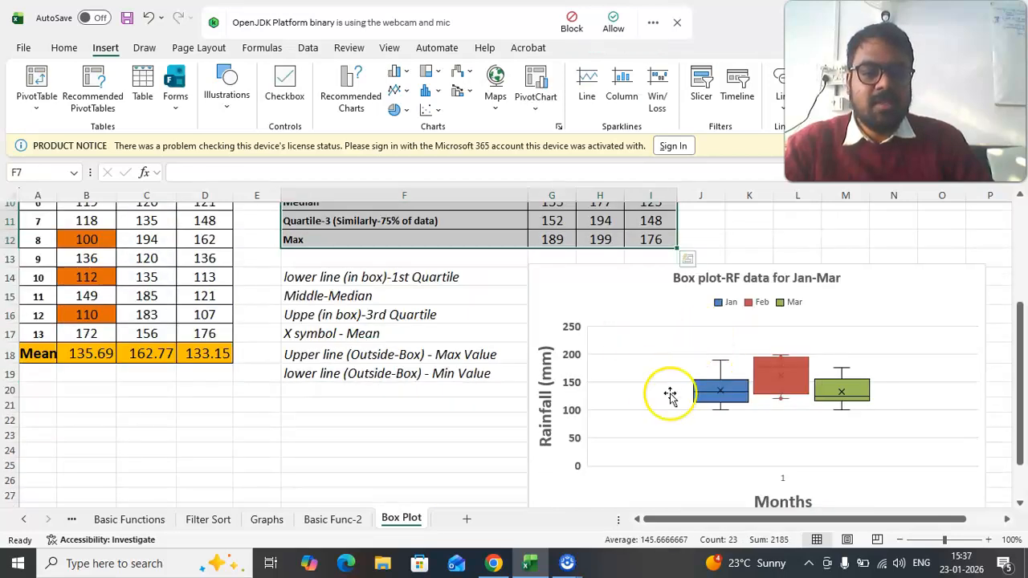
scroll(723, 362, "up", 3)
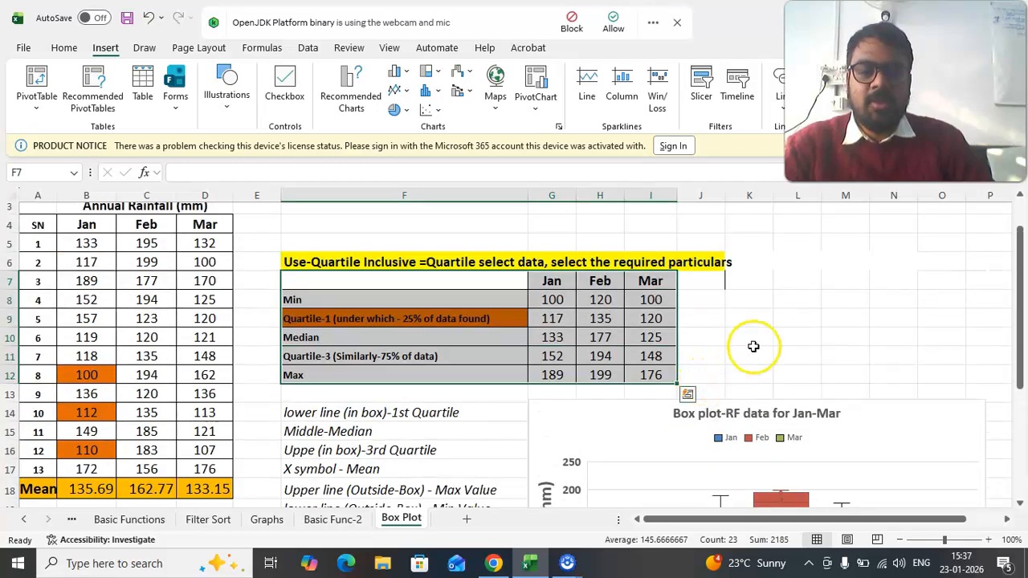
left_click(752, 351)
left_click_drag(313, 286, 656, 369)
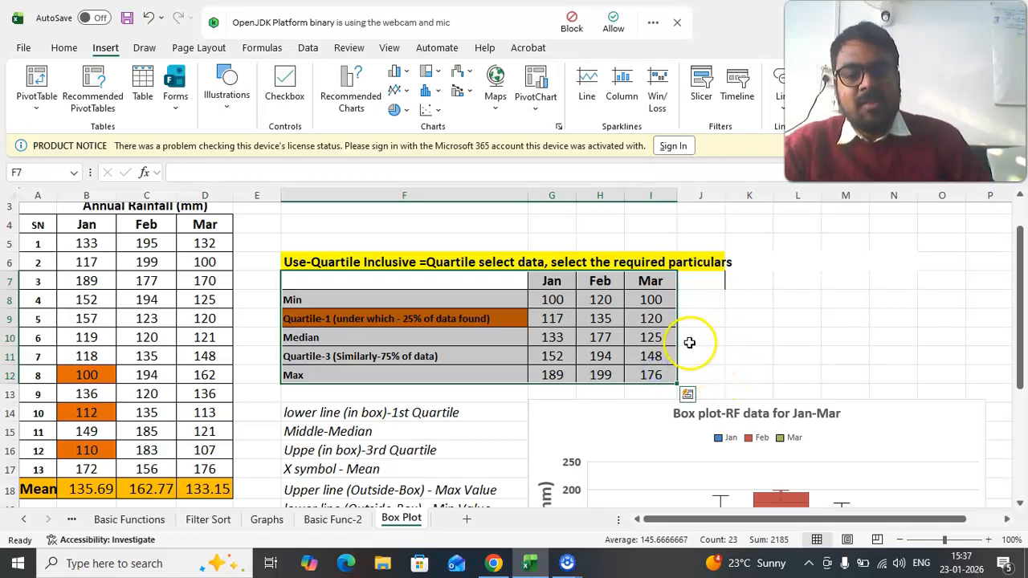
left_click(682, 299)
left_click(294, 303)
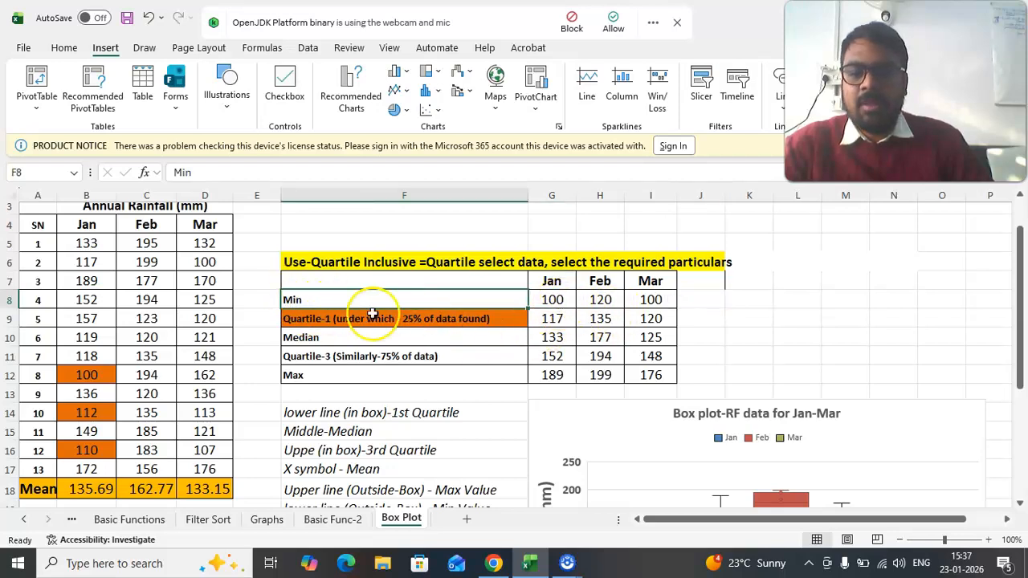
left_click_drag(87, 227, 95, 463)
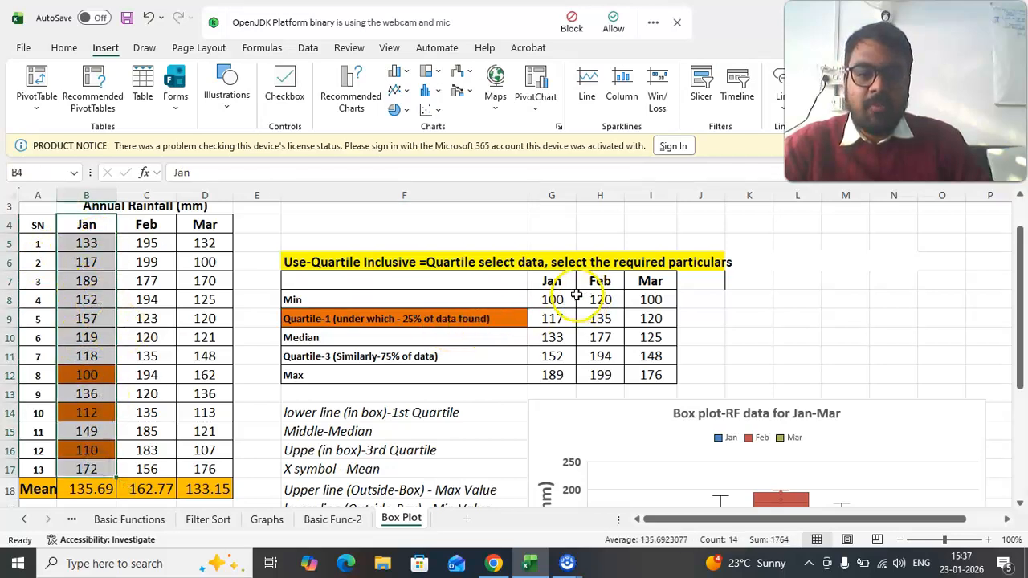
- Calculate the minimum Jan rainfall in J8 with =QUARTILE.INC(B5:B17,0) and check it against the Jan data
left_click(695, 302)
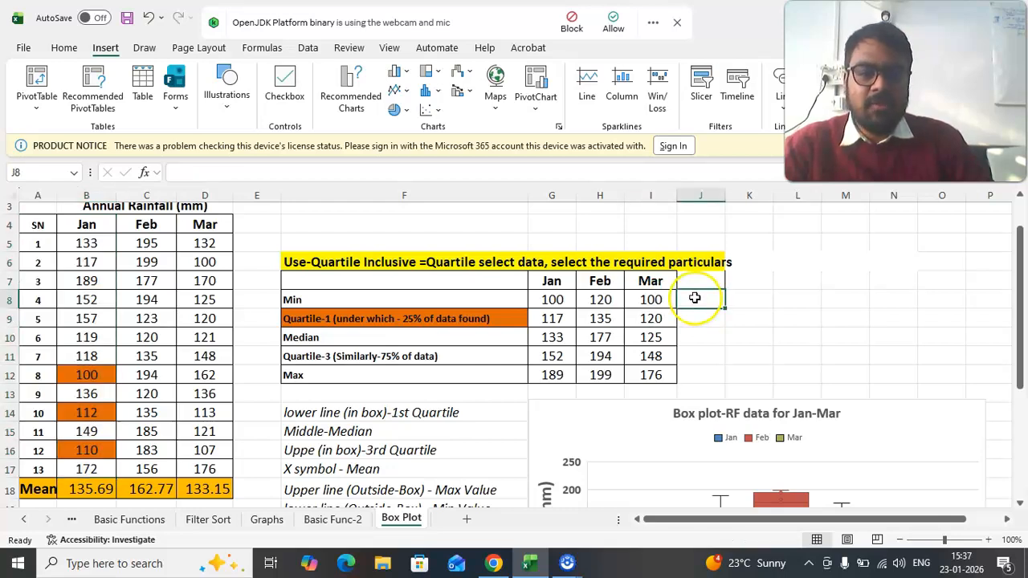
double_click(695, 302)
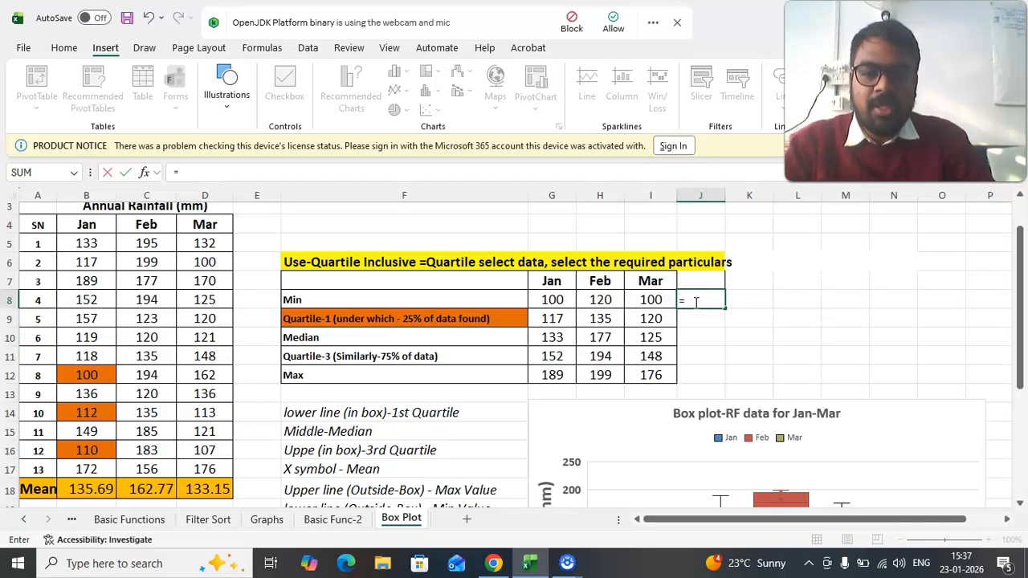
type("=quart")
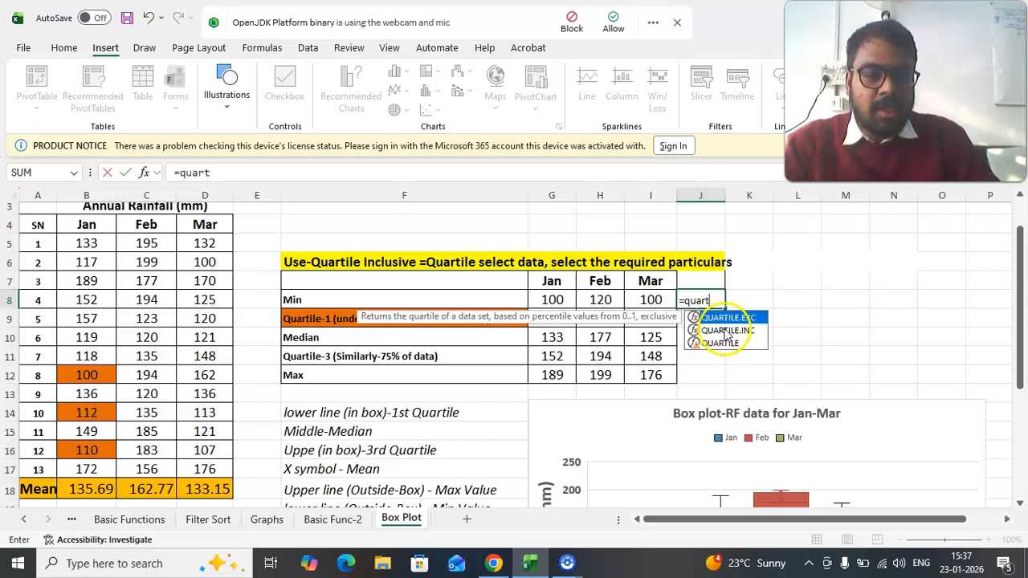
double_click(725, 331)
left_click_drag(86, 244, 84, 469)
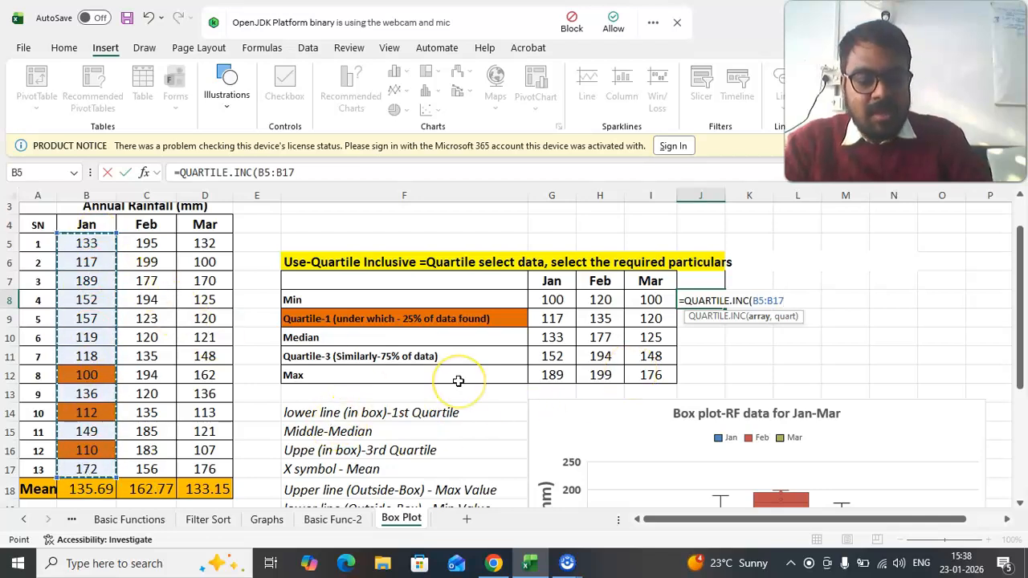
type(",")
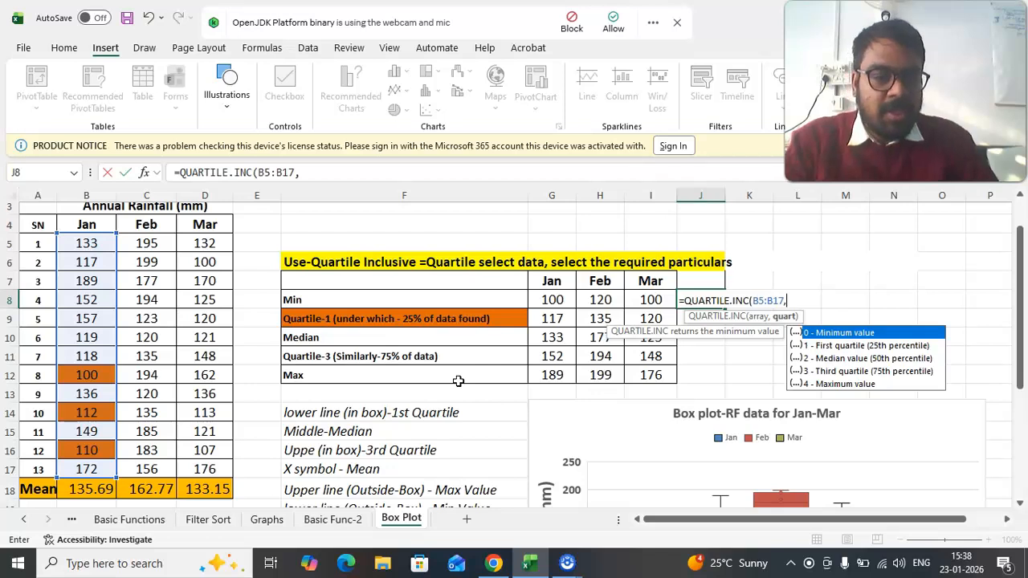
double_click(827, 333)
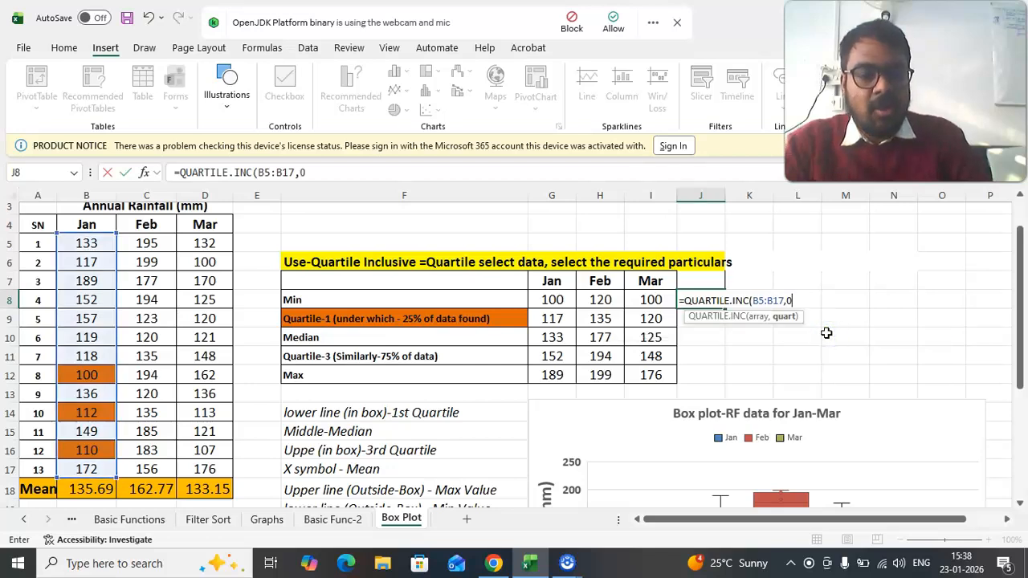
key("Return")
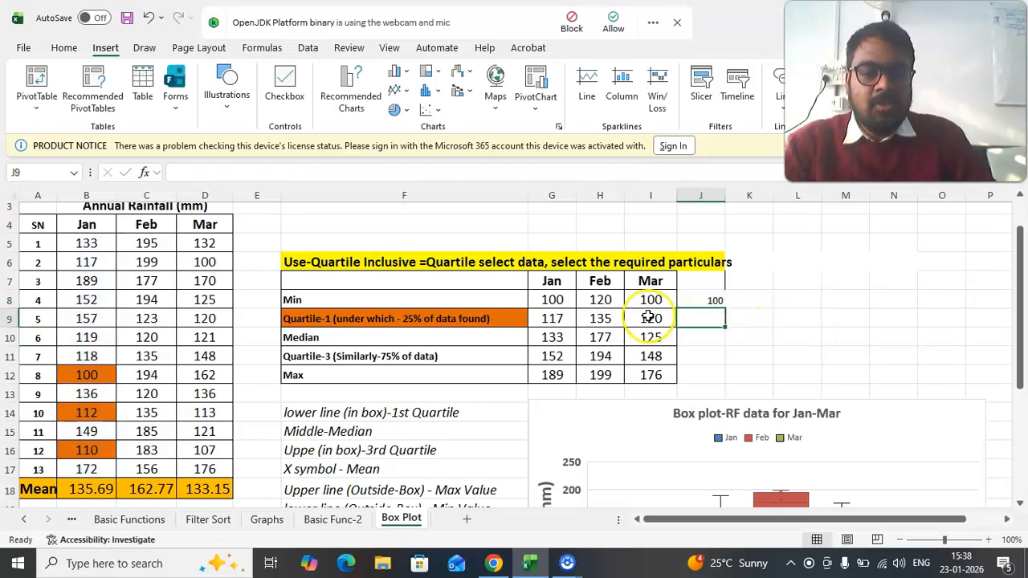
left_click(714, 299)
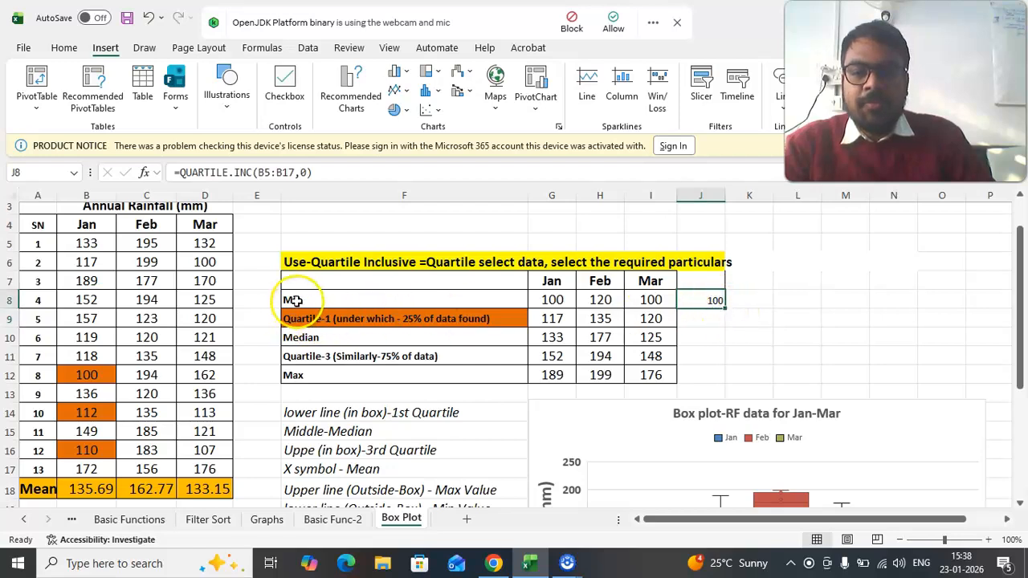
left_click_drag(80, 242, 85, 469)
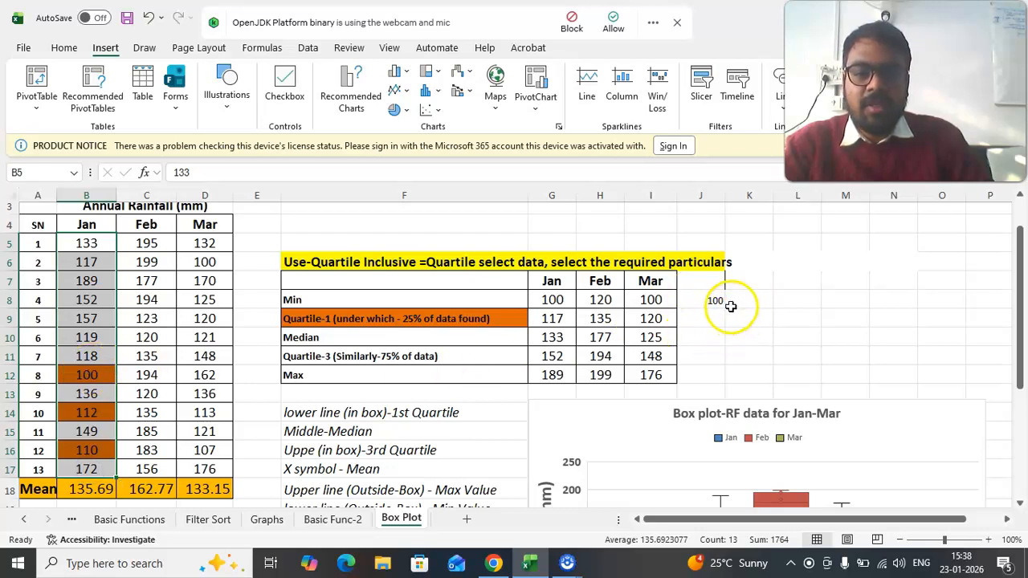
- Calculate the first quartile of the Jan rainfall in J9 with =QUARTILE.INC(B5:B17,1)
left_click(299, 319)
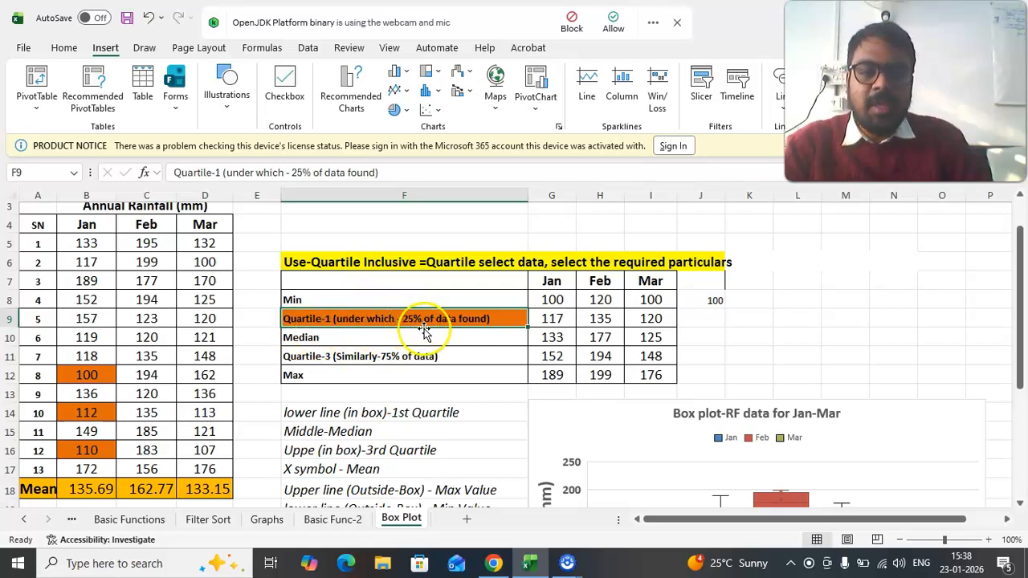
left_click(557, 320)
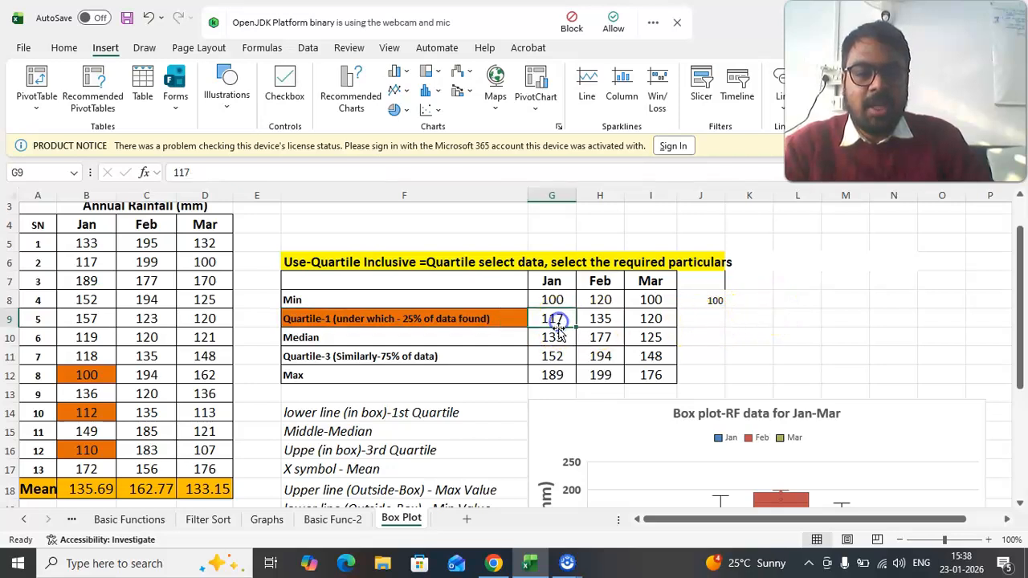
double_click(713, 319)
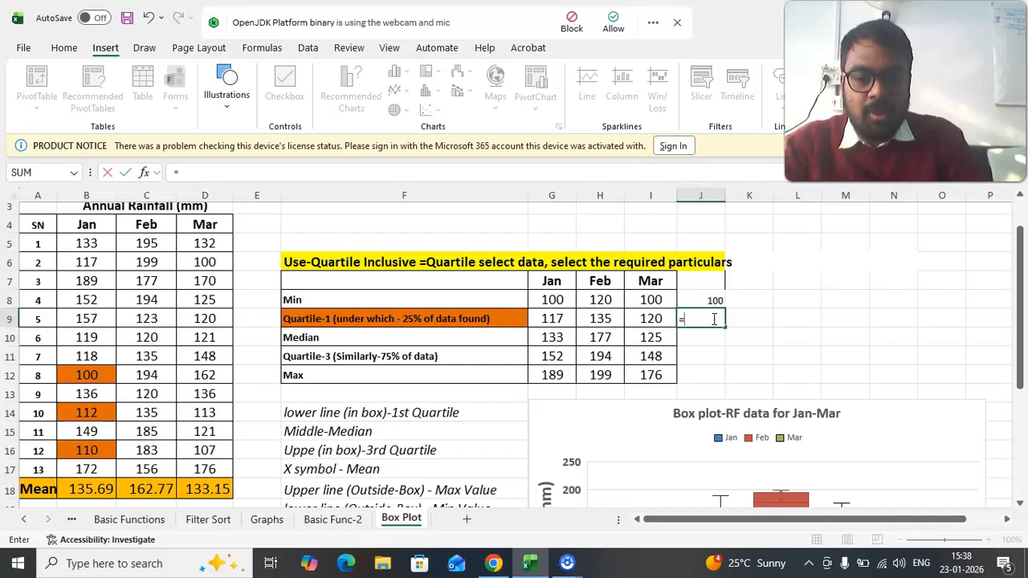
type("=quart")
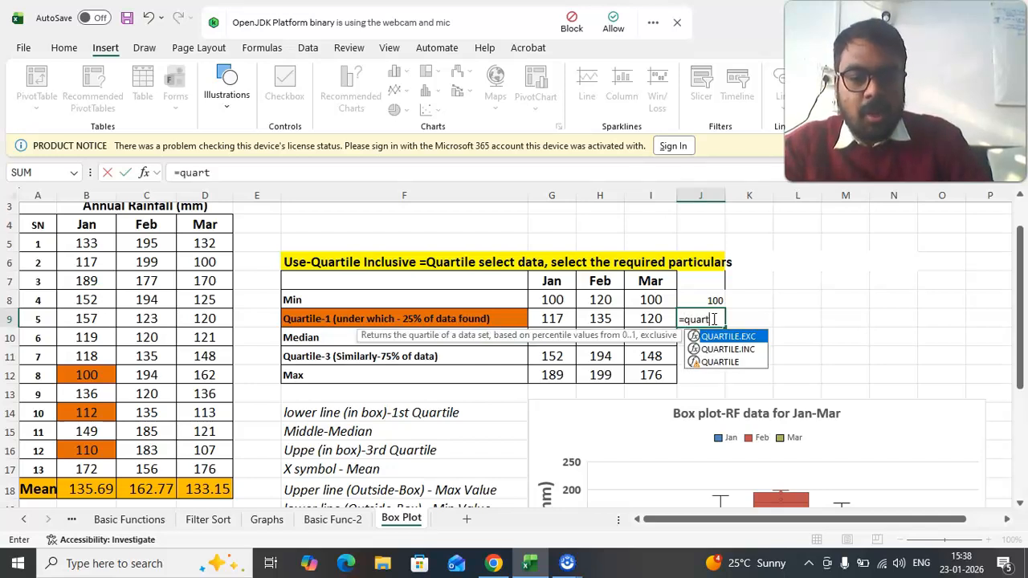
double_click(725, 349)
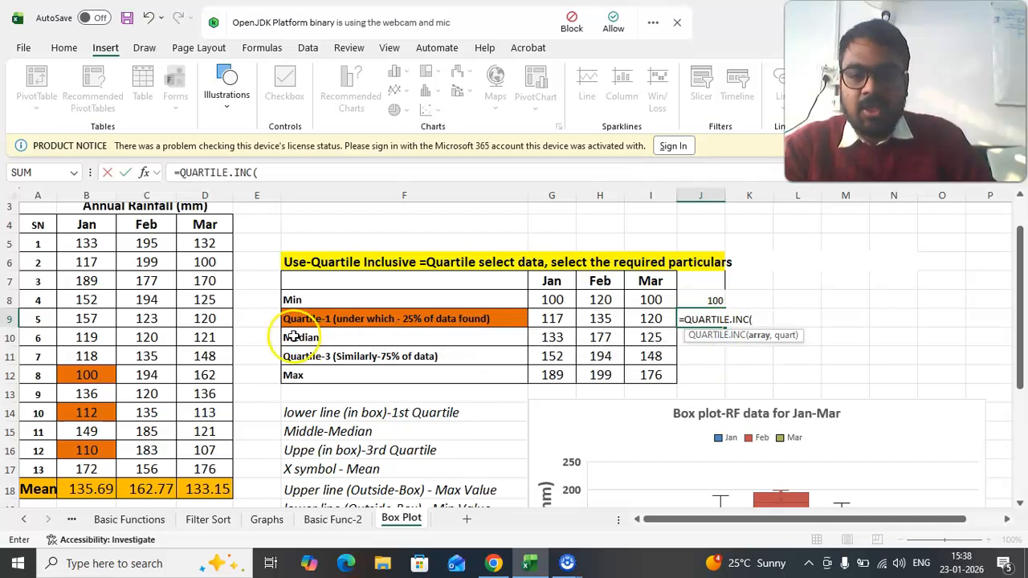
left_click_drag(86, 243, 74, 470)
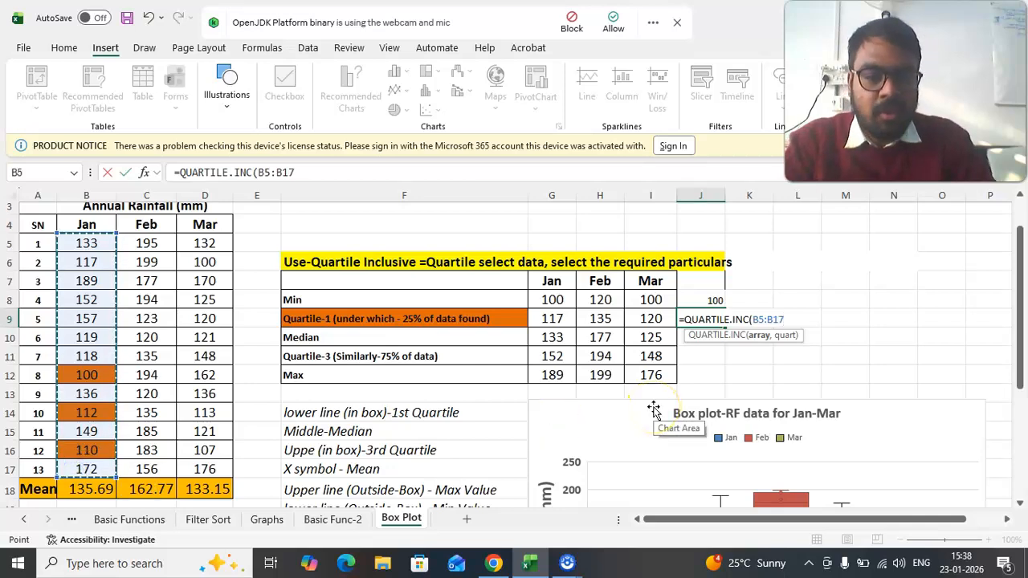
type(",")
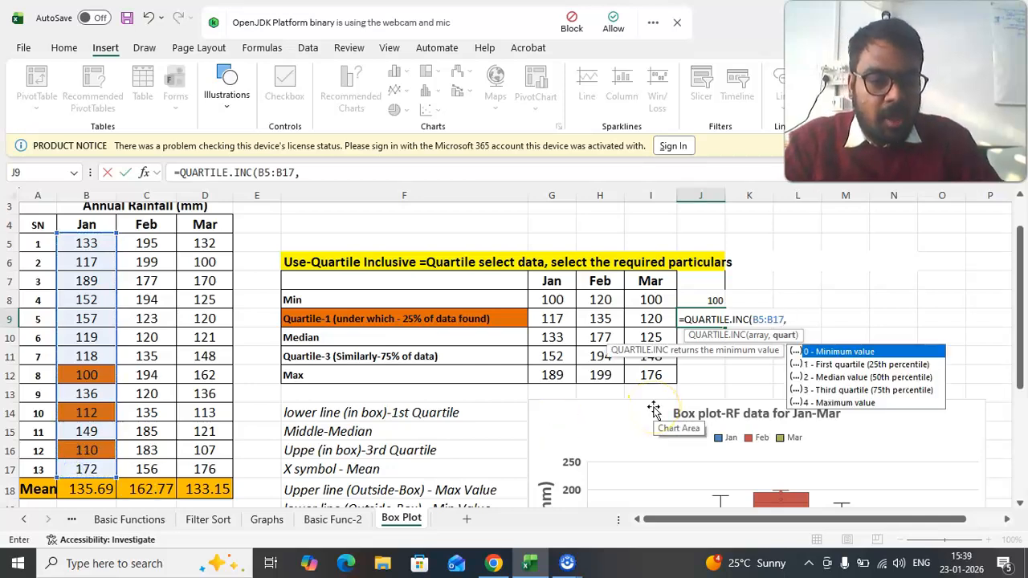
double_click(841, 366)
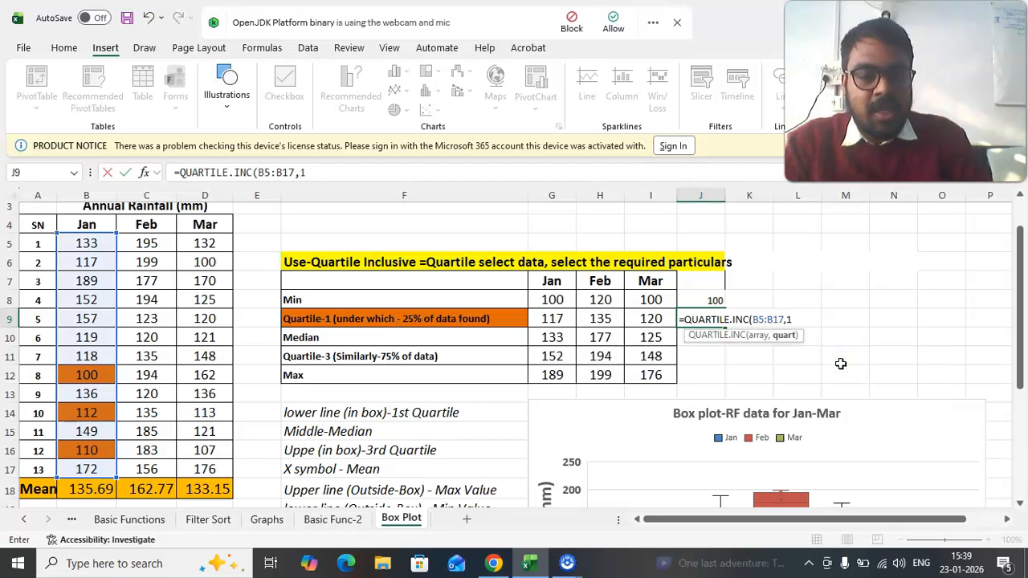
key("Return")
- Compare the first-quartile formula result in J9 with the Jan rainfall values, including the orange-highlighted cells
left_click(696, 319)
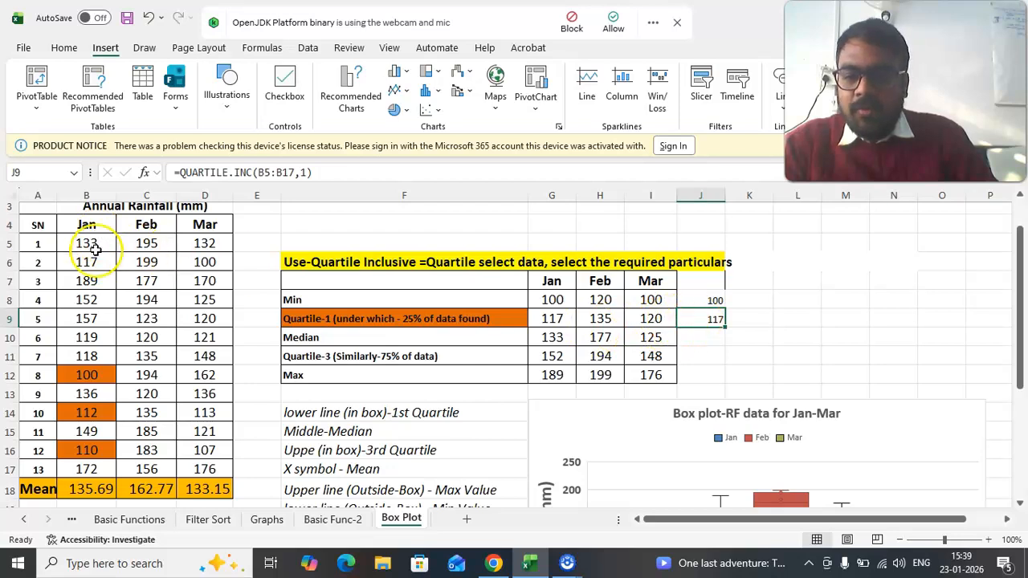
left_click_drag(91, 248, 101, 468)
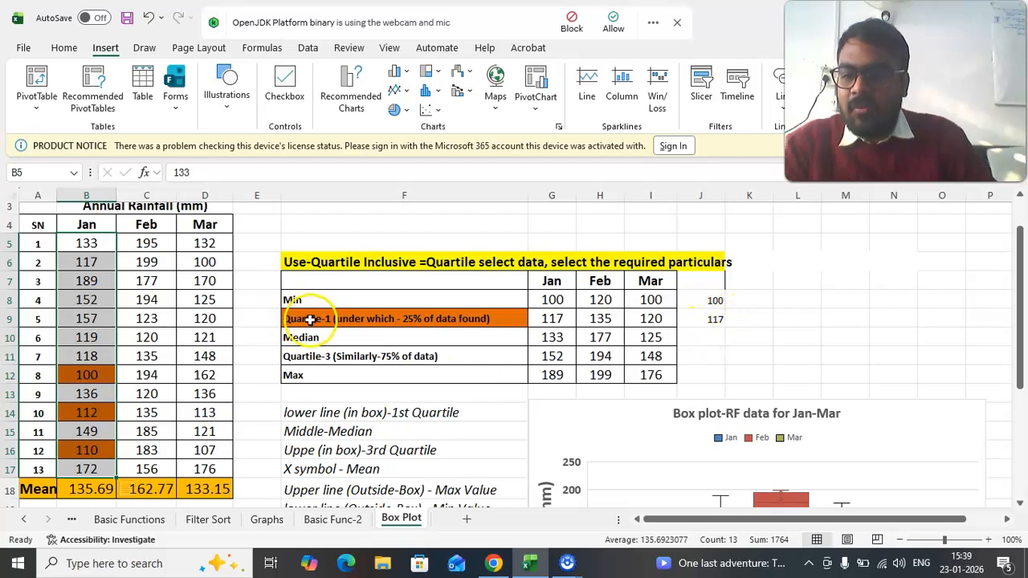
left_click(701, 319)
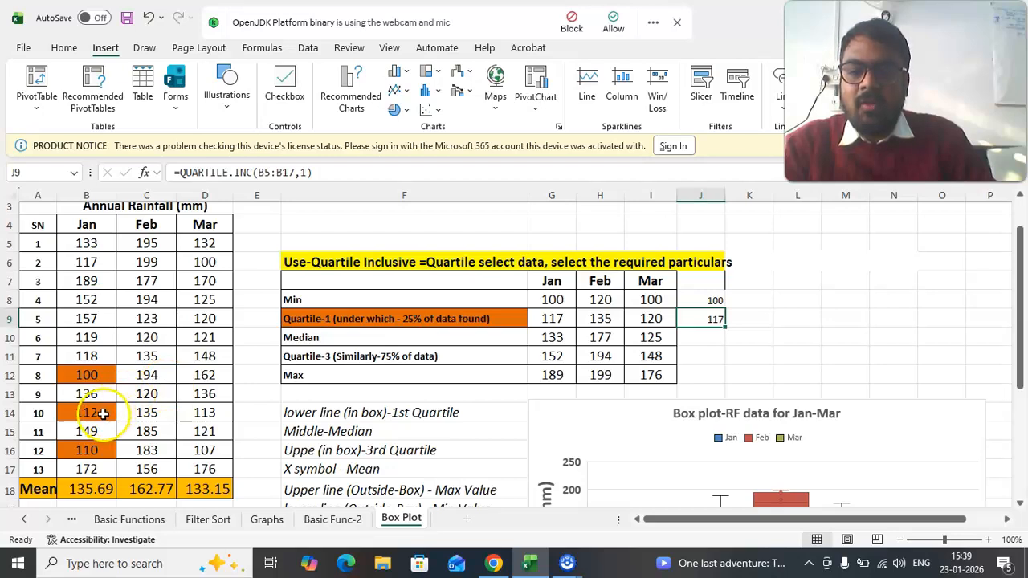
left_click(86, 450)
left_click_drag(86, 243, 97, 463)
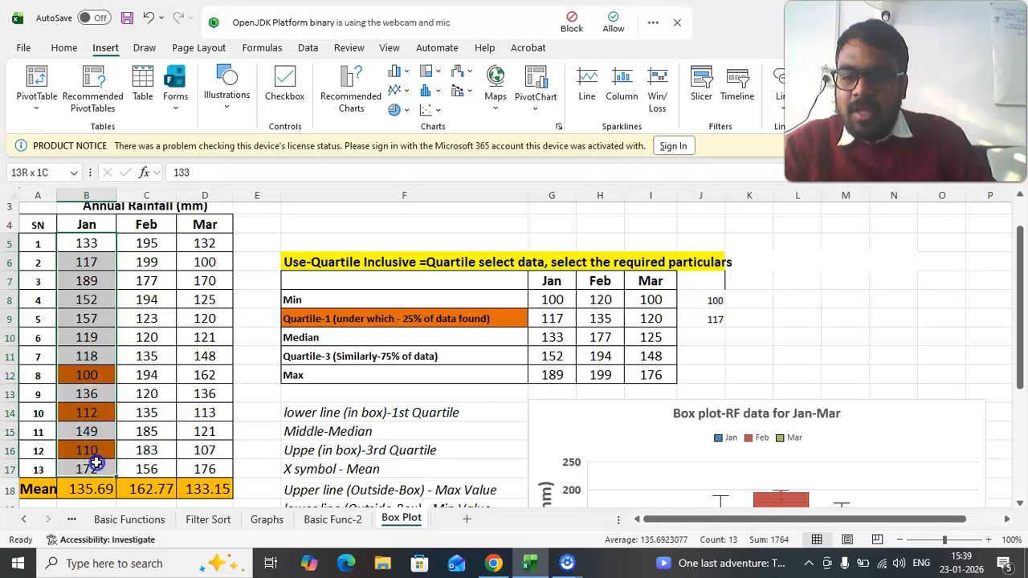
- Check the orange-highlighted Jan values in B12, B14 and B16 against the first-quartile formula in J9 and the full Jan range
left_click(87, 375)
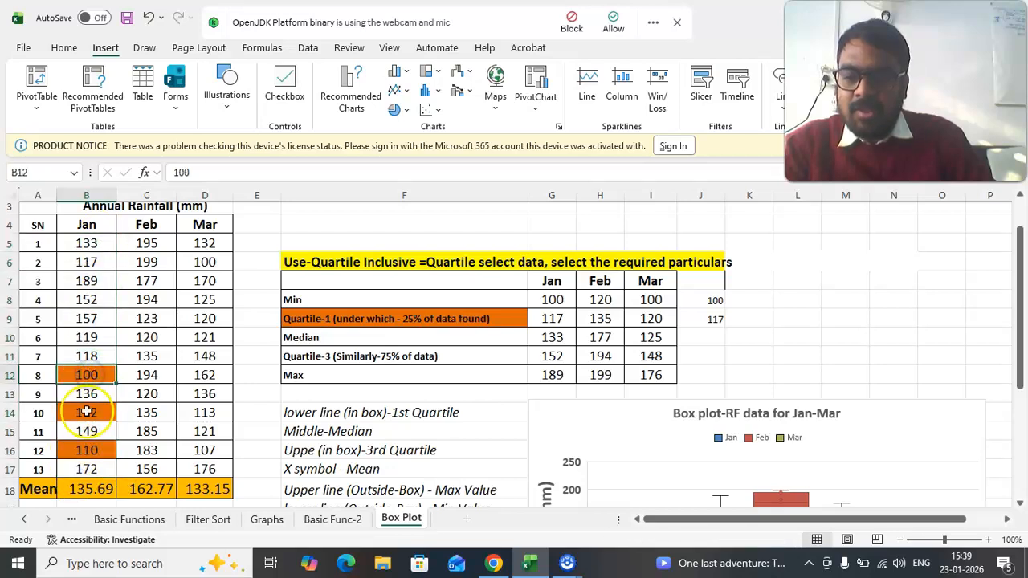
left_click(86, 412)
left_click(86, 431)
left_click(91, 452)
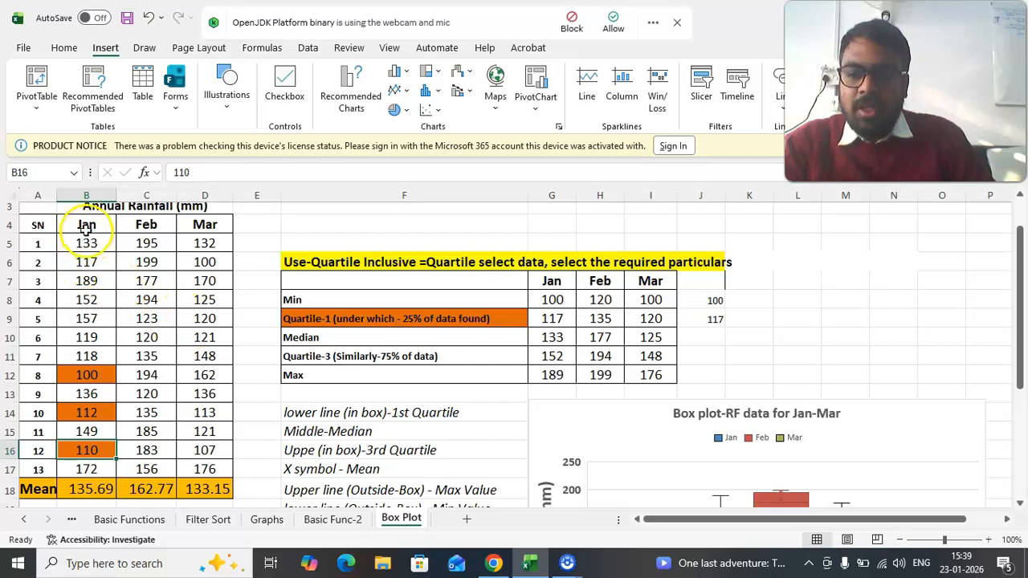
left_click(717, 320)
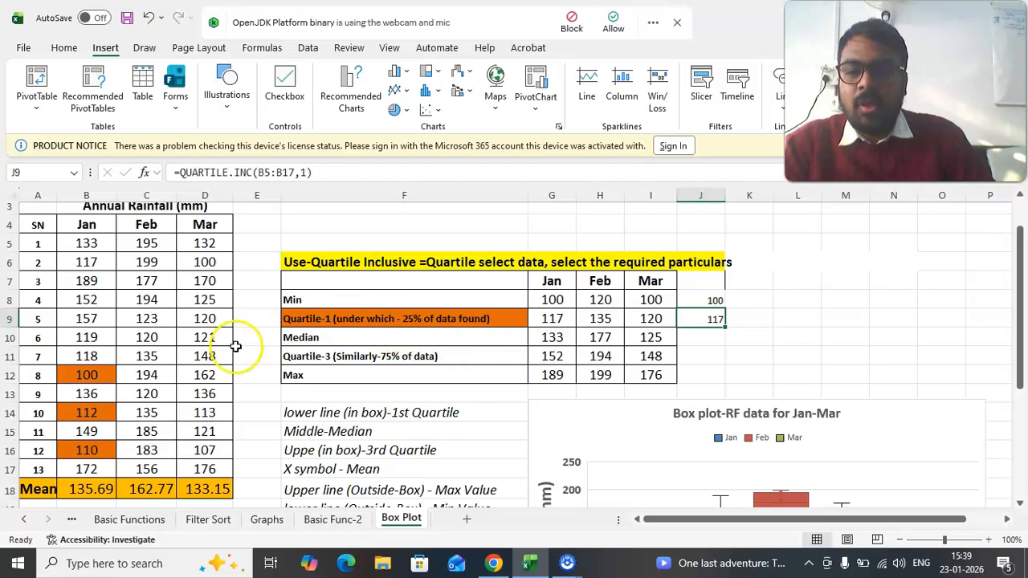
left_click(83, 449)
left_click(91, 414)
left_click(94, 358)
left_click(94, 377)
left_click_drag(87, 243, 85, 469)
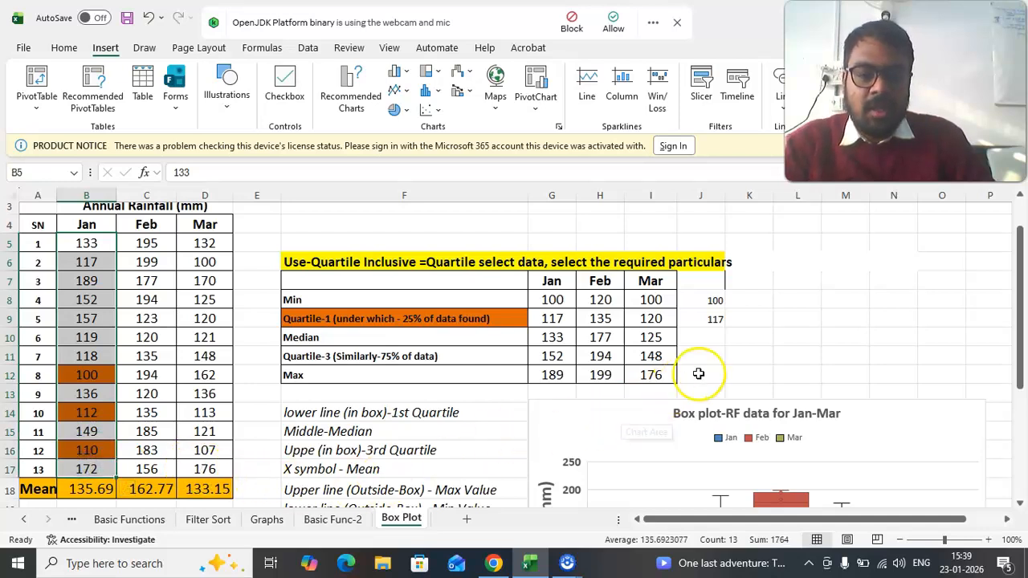
left_click(715, 318)
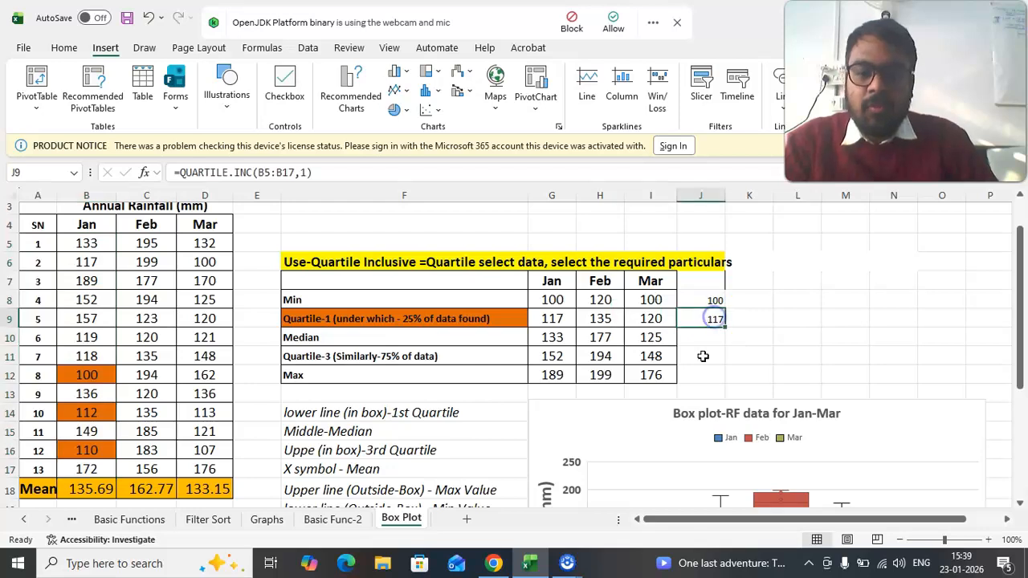
- Examine the Quartile-1 and Quartile-3 rows of the summary table against the Jan data in B5:B17
left_click(319, 320)
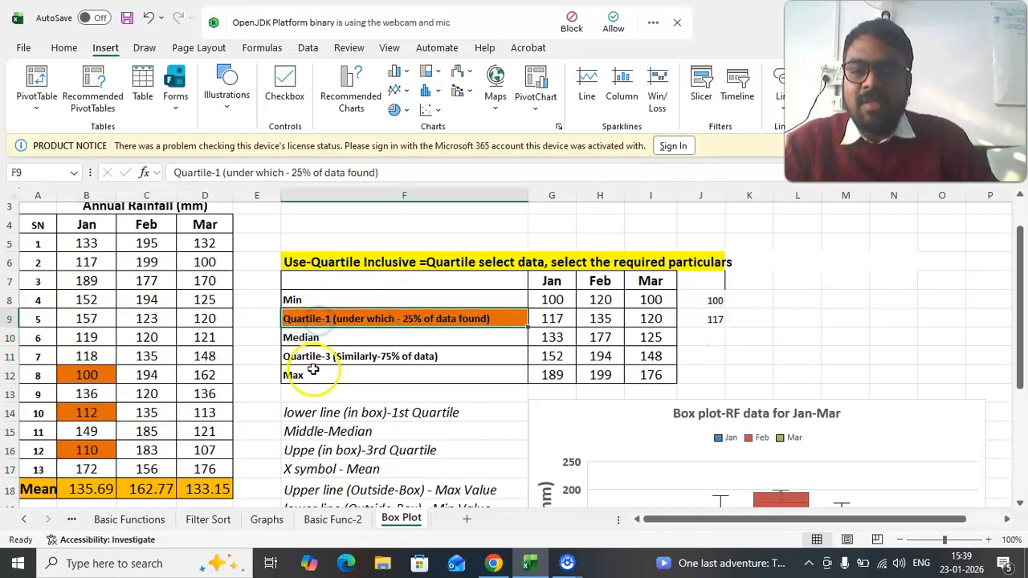
left_click(310, 358)
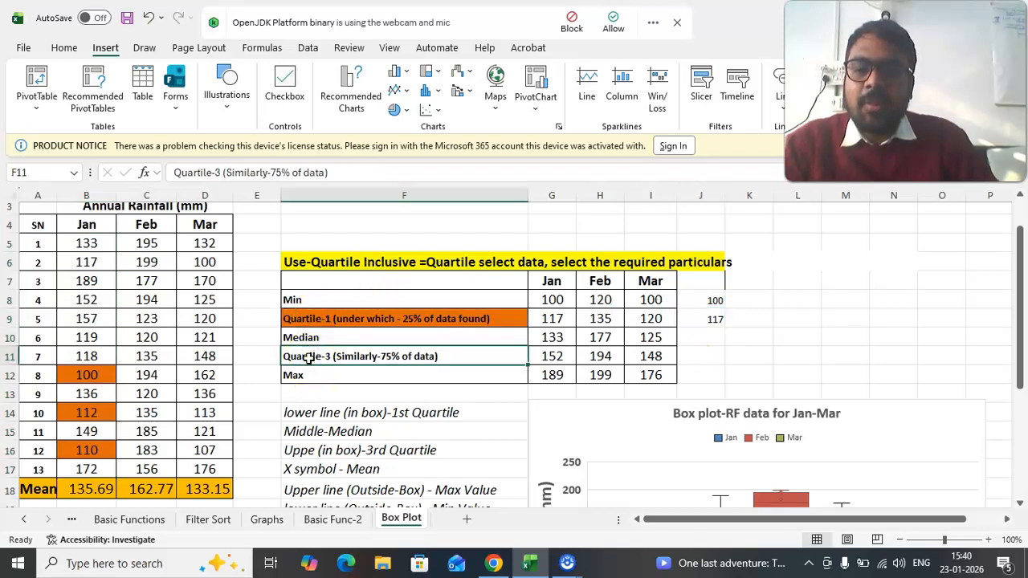
left_click_drag(88, 244, 92, 464)
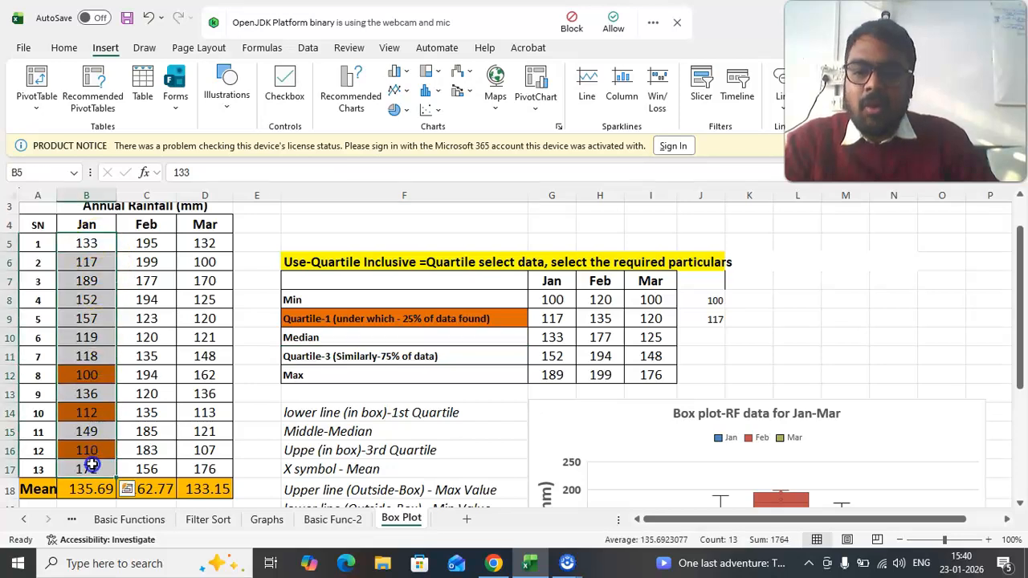
left_click(560, 353)
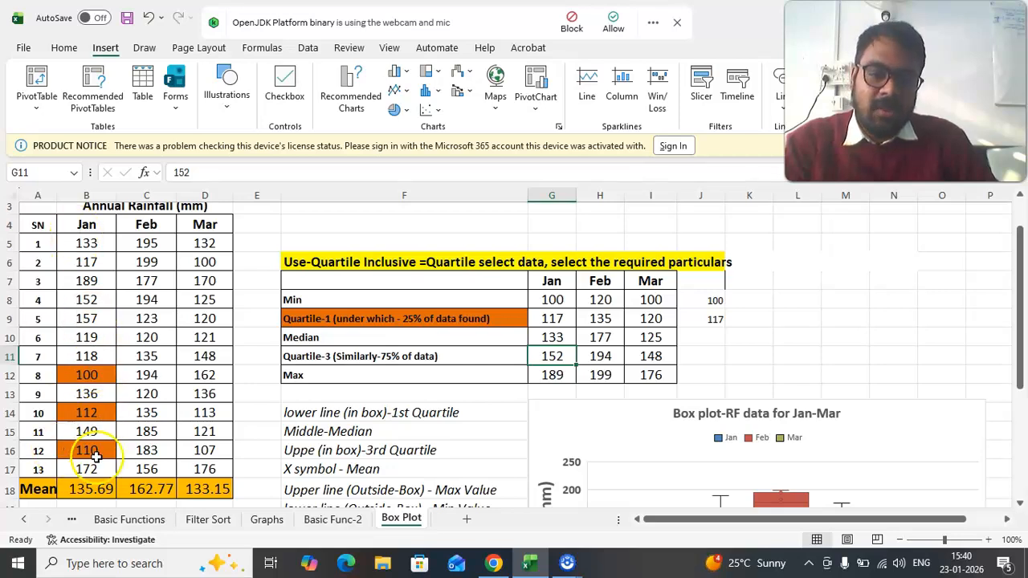
- Calculate the third quartile of the Jan rainfall in J10 with =QUARTILE.INC(B5:B17,3)
left_click(707, 340)
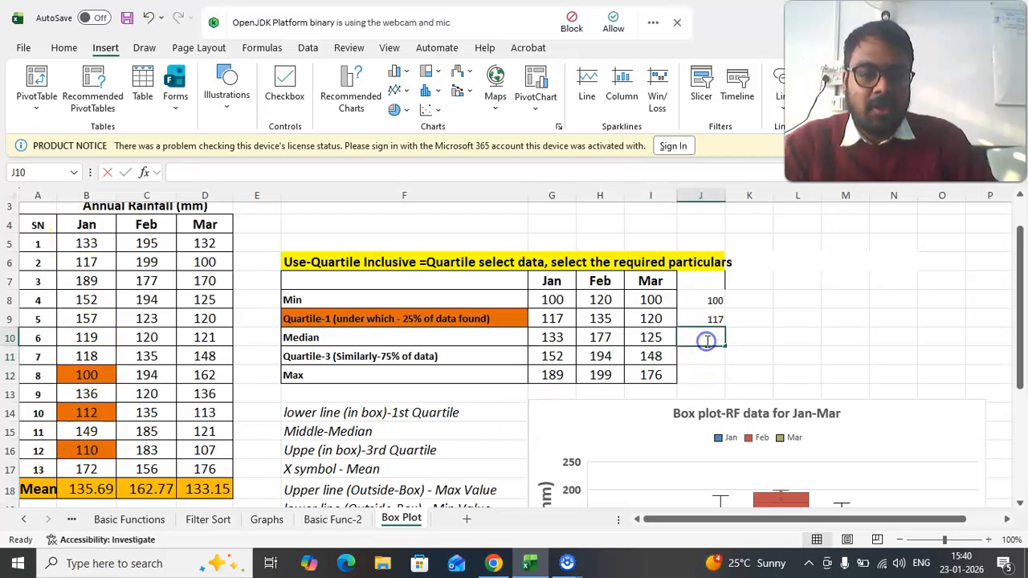
double_click(706, 341)
type("=q")
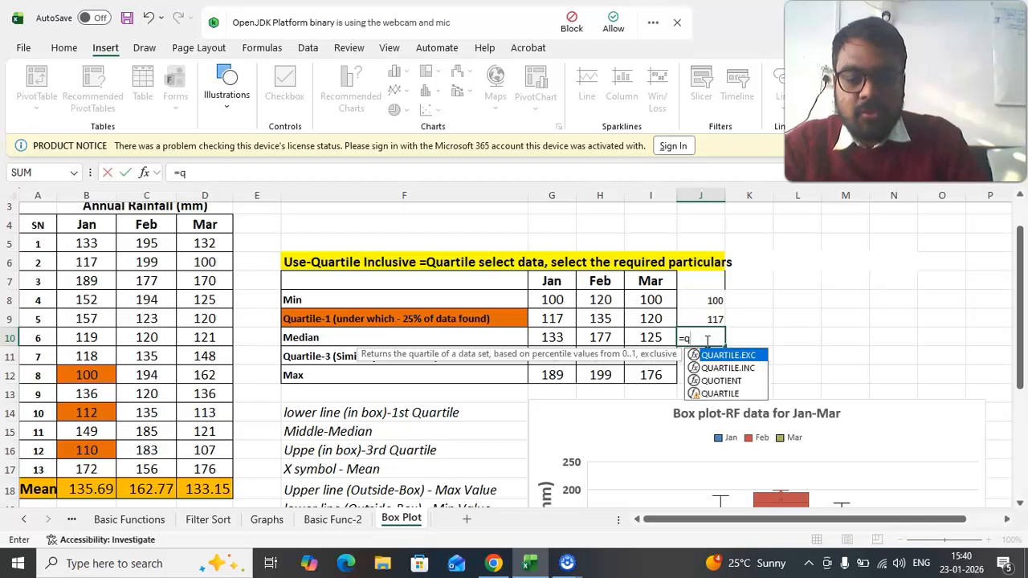
type("u")
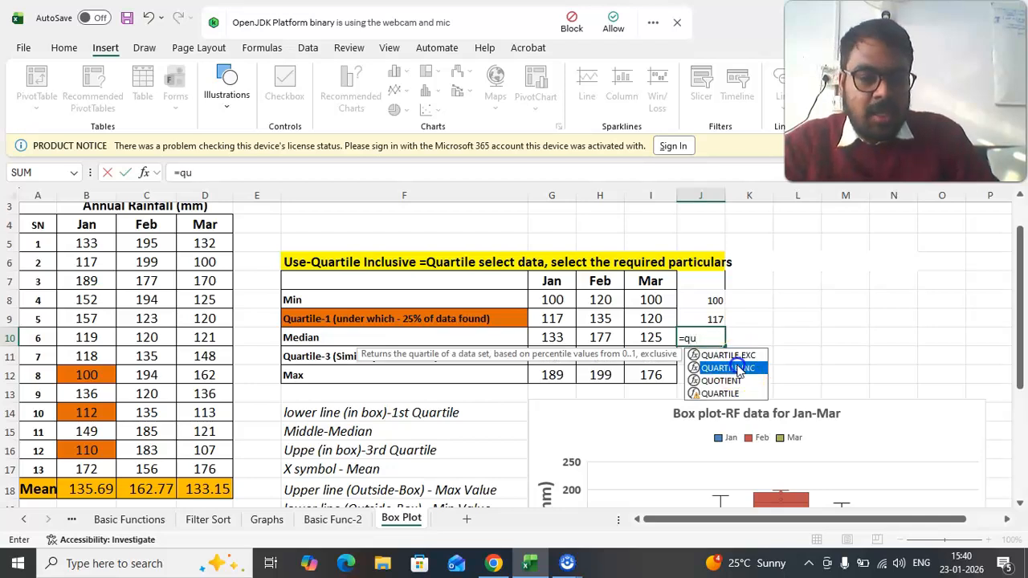
double_click(727, 367)
left_click_drag(113, 243, 80, 469)
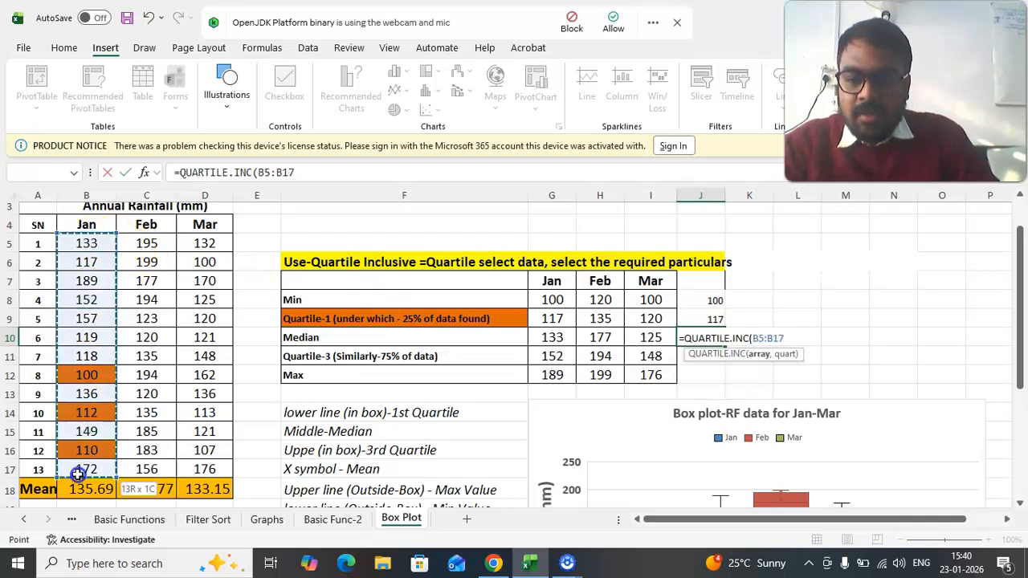
type(",")
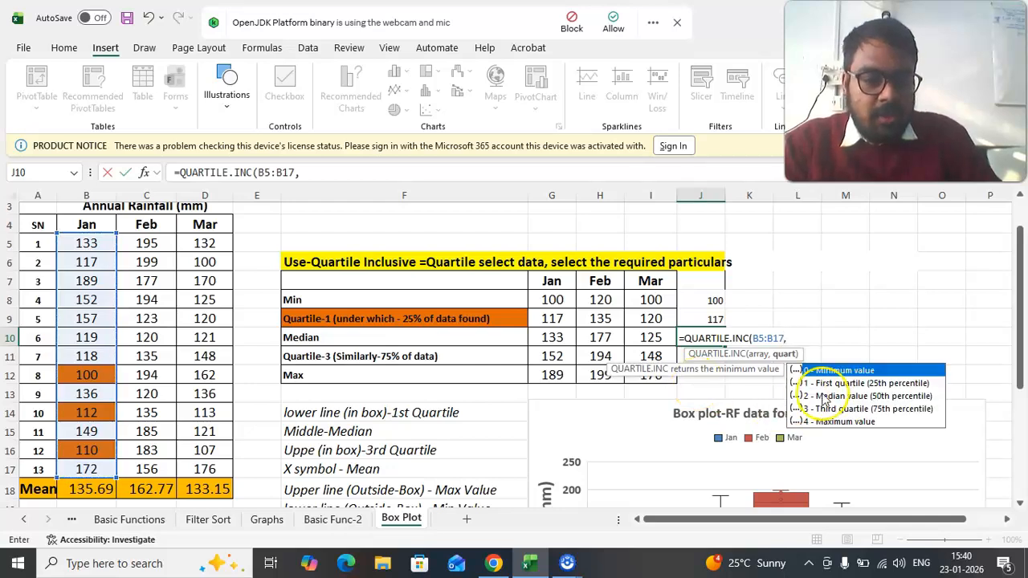
double_click(853, 410)
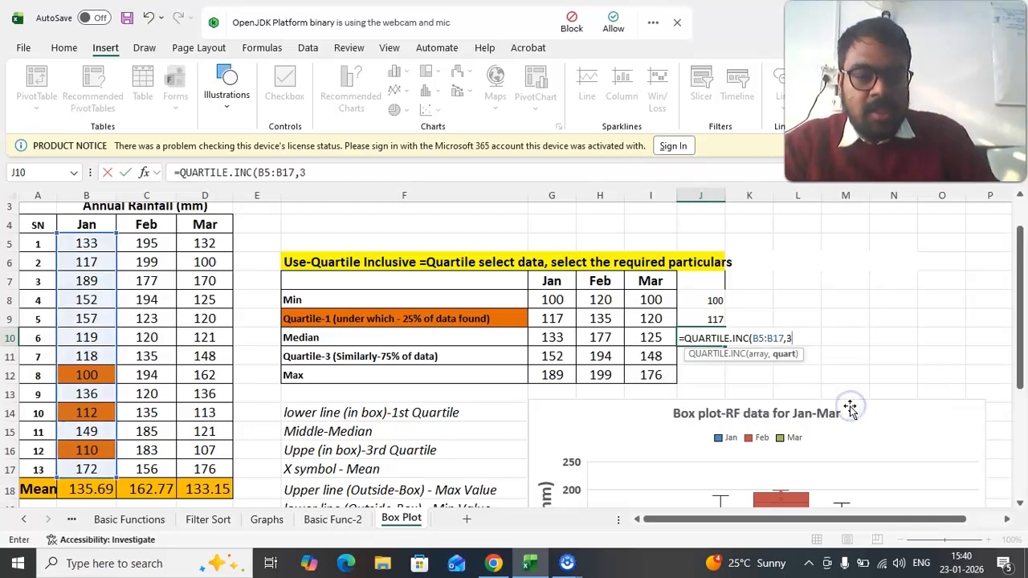
key("Return")
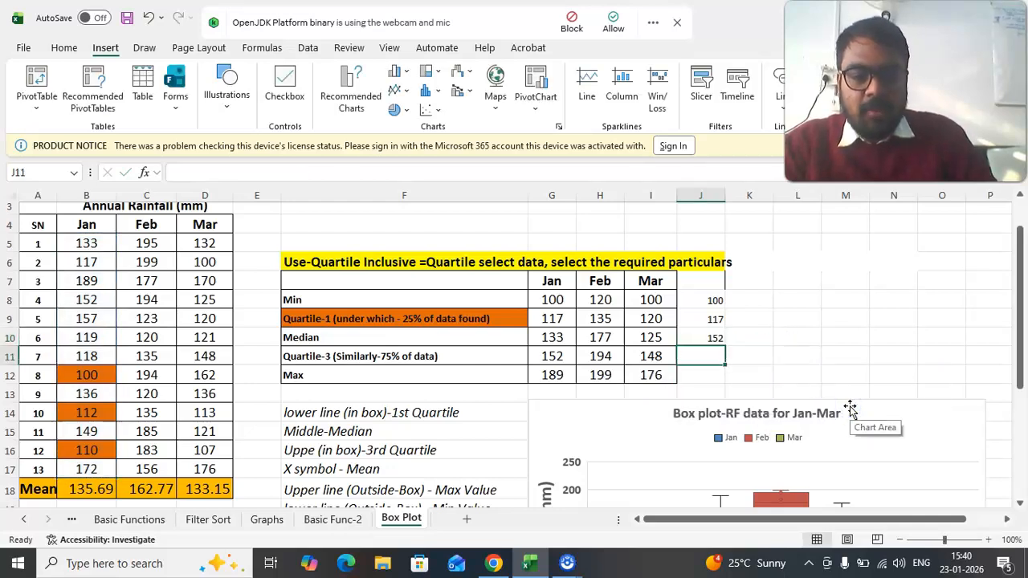
- Move the third-quartile formula from J10 to J11 so that it lines up with the Quartile-3 row
left_click(703, 339)
left_click_drag(703, 338, 709, 357)
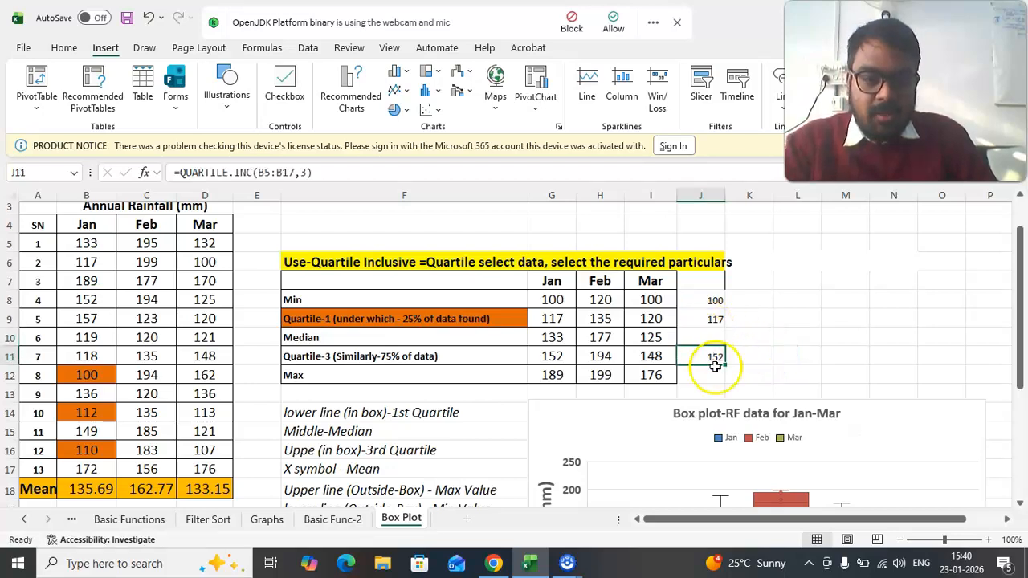
left_click(327, 356)
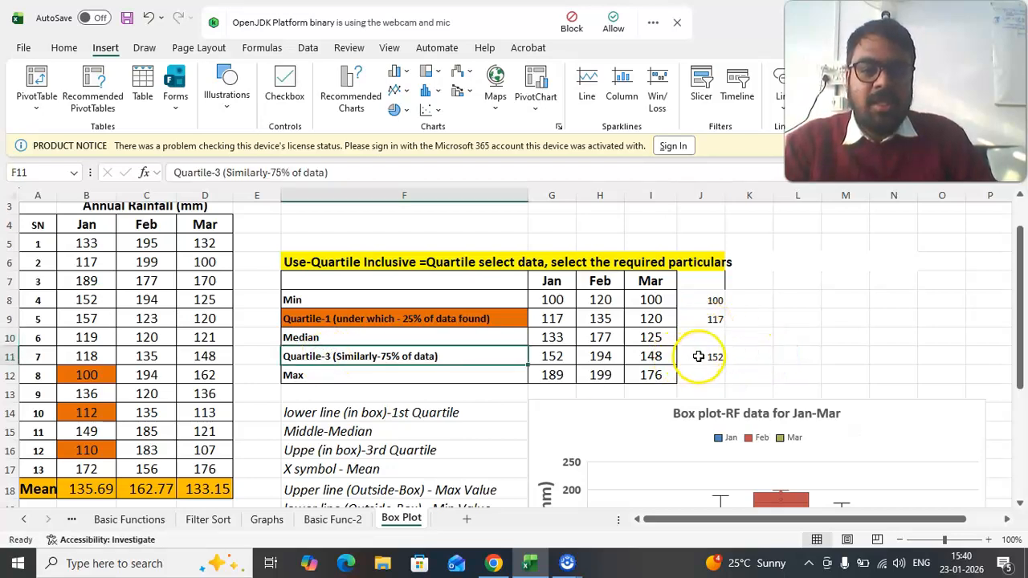
left_click(698, 356)
double_click(709, 335)
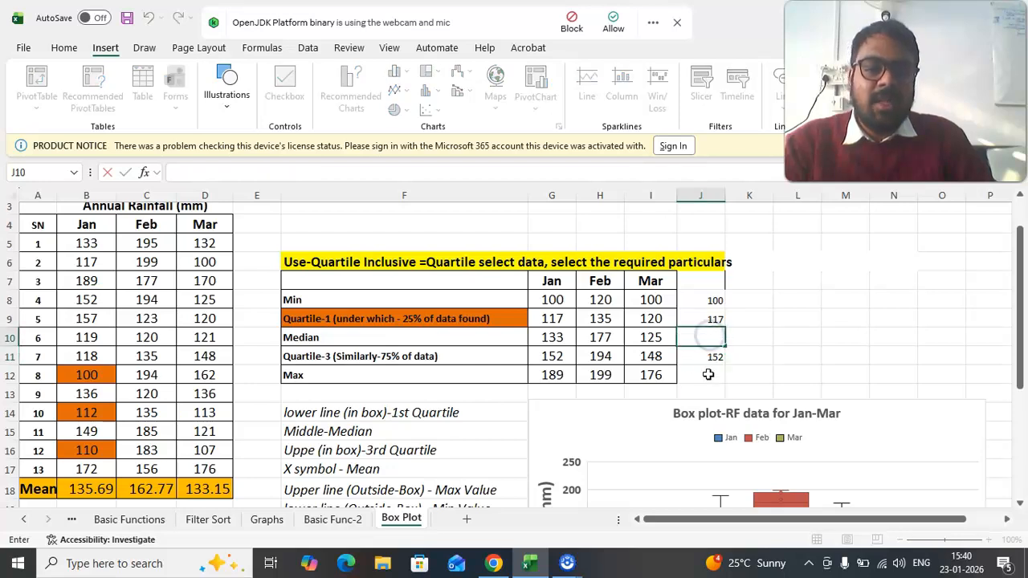
left_click(713, 374)
- Review the Jan statistics in G8:G12 and view the whole Jan–Mar rainfall box plot
left_click_drag(552, 300, 554, 368)
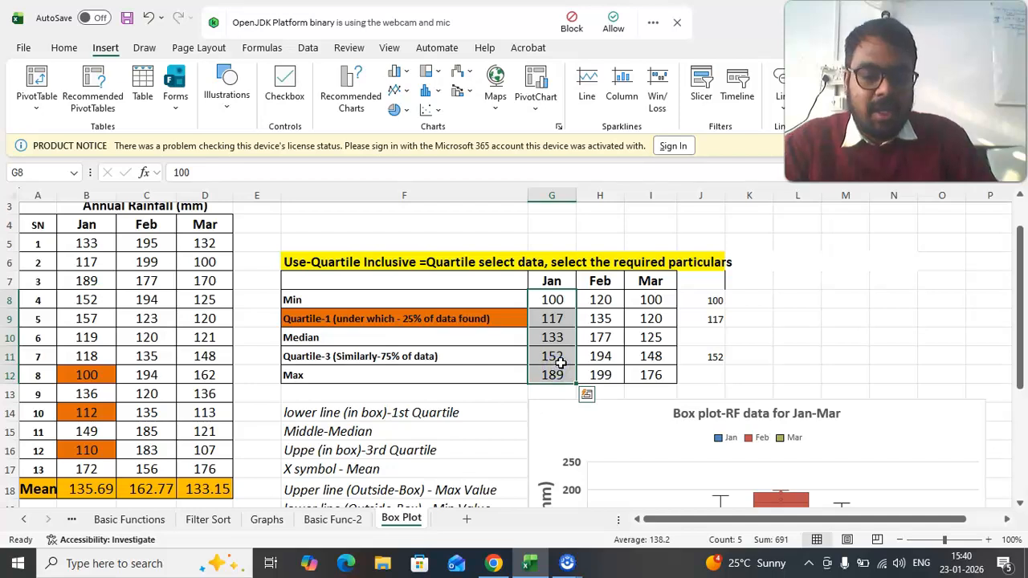
left_click(872, 317)
scroll(872, 318, "down", 2)
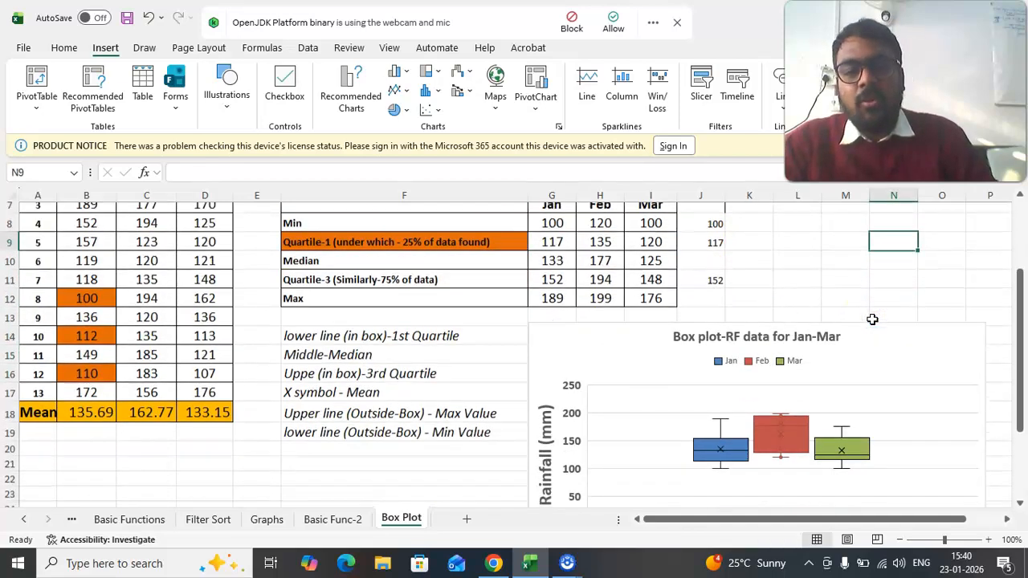
scroll(872, 319, "down", 1)
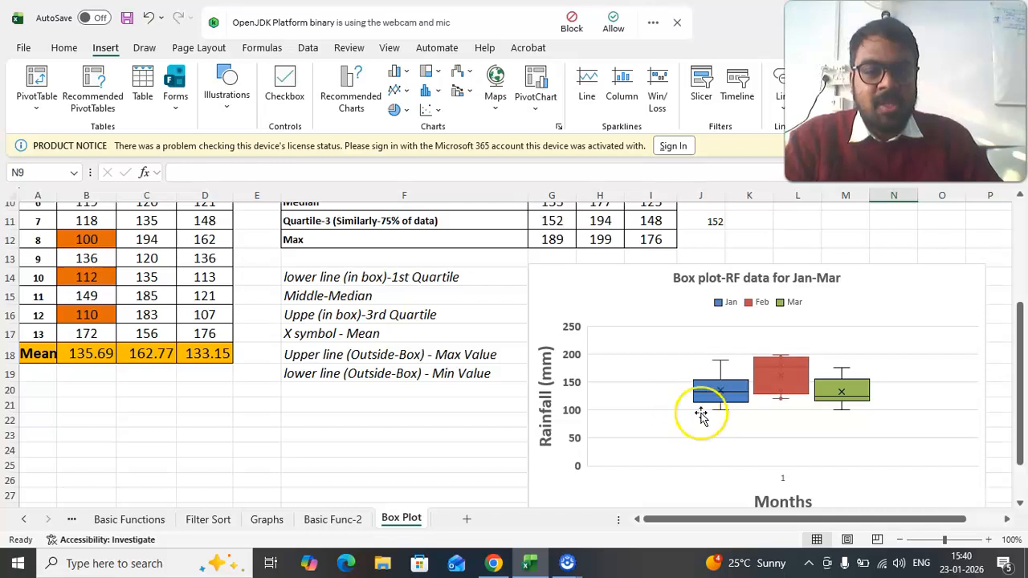
scroll(698, 409, "down", 1)
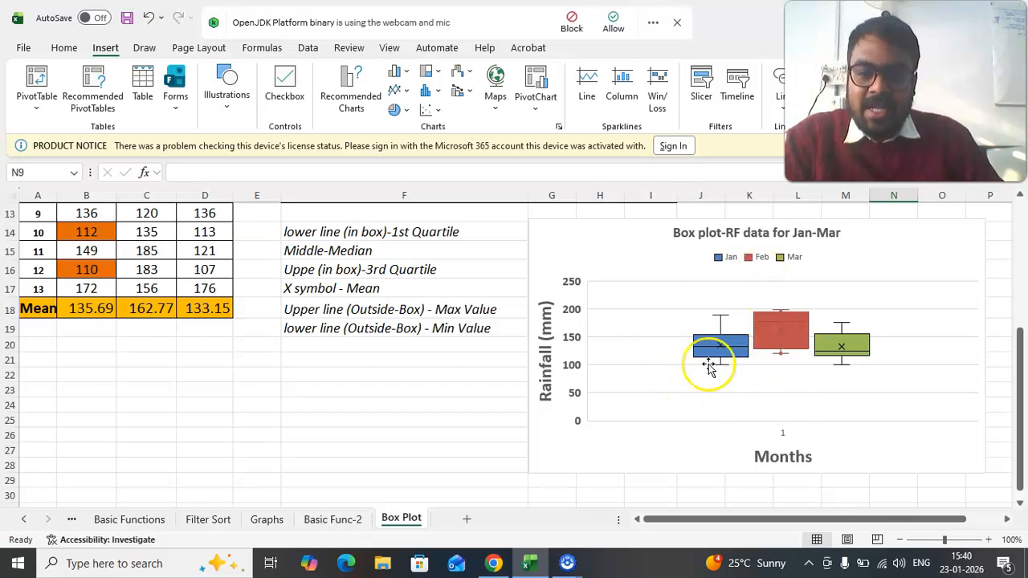
scroll(699, 385, "up", 1)
mouse_move(740, 408)
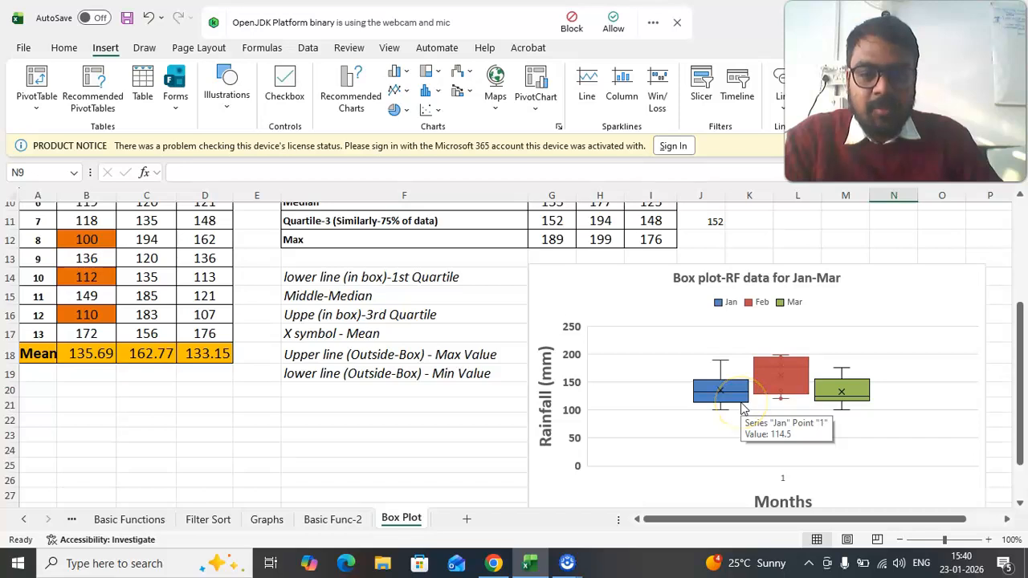
- Match the first-quartile, median and third-quartile notes in F14:F16 to the Jan box, and inspect its upper and lower whiskers
left_click(330, 277)
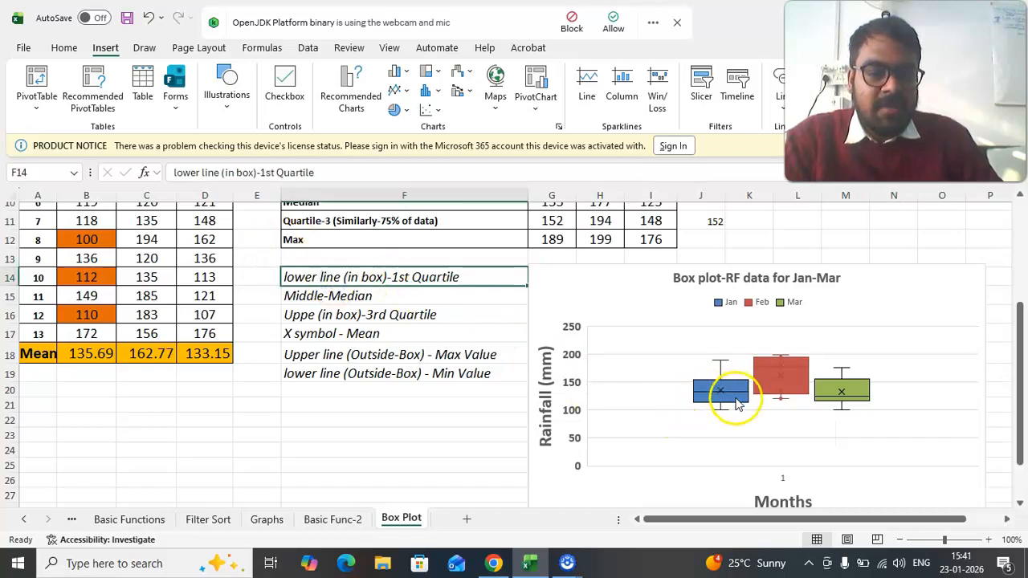
mouse_move(740, 409)
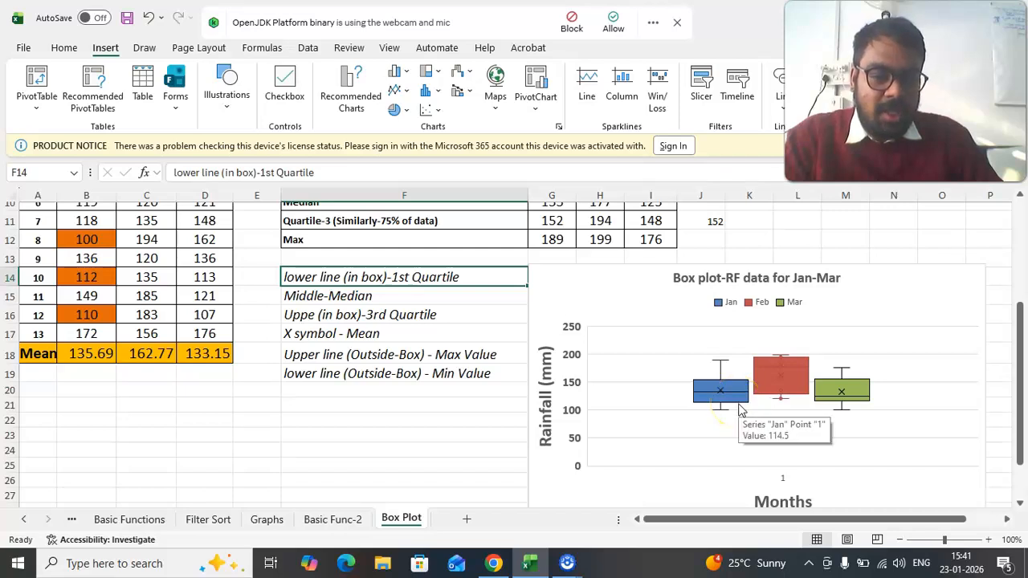
left_click(285, 295)
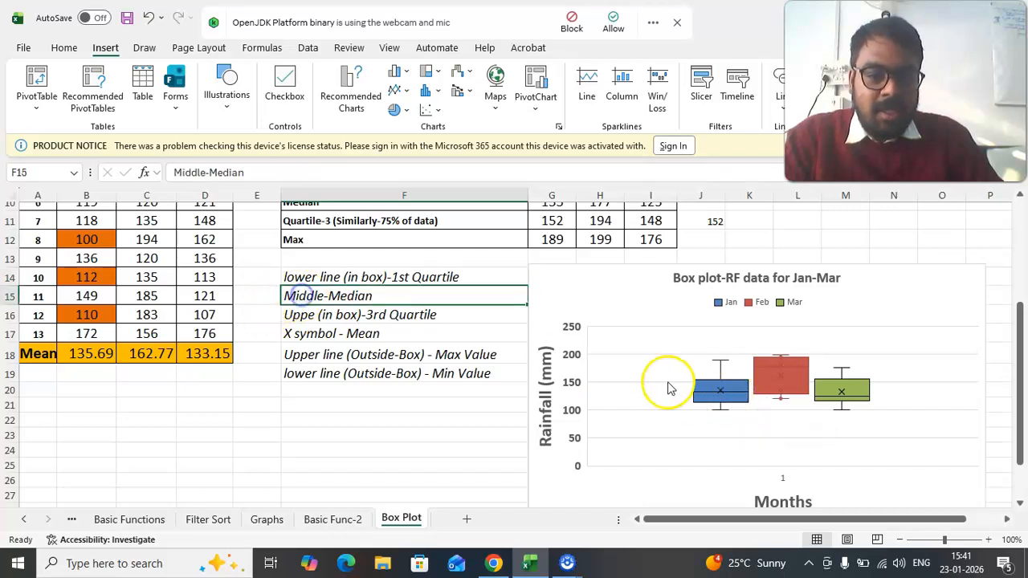
mouse_move(742, 396)
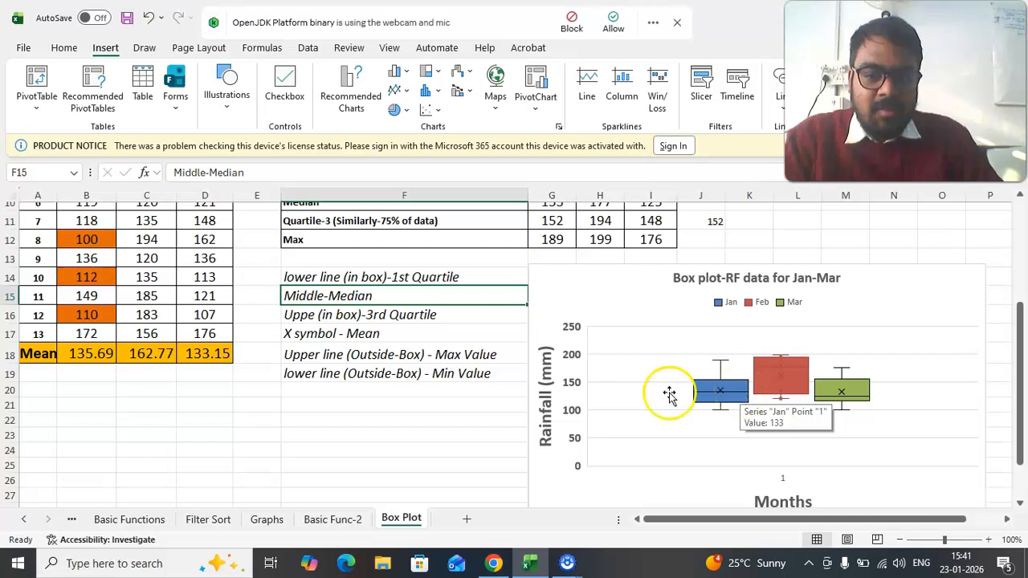
left_click(309, 314)
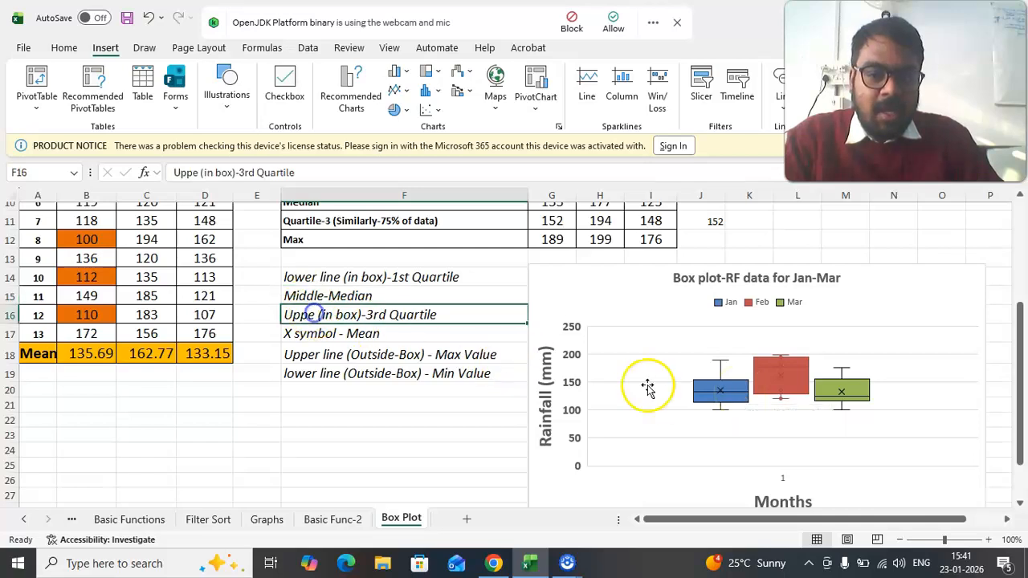
left_click(744, 388)
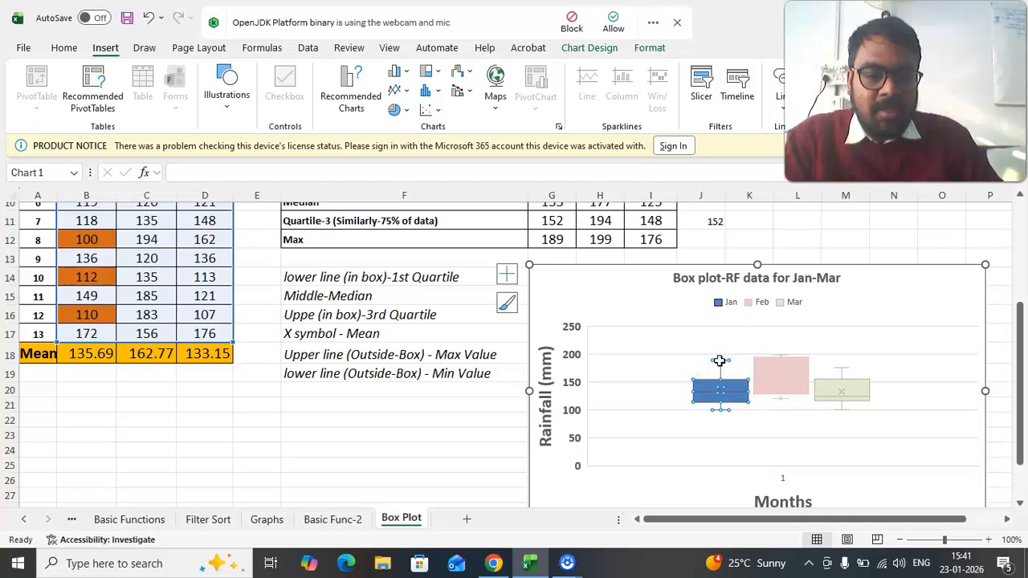
mouse_move(720, 362)
left_click(721, 409)
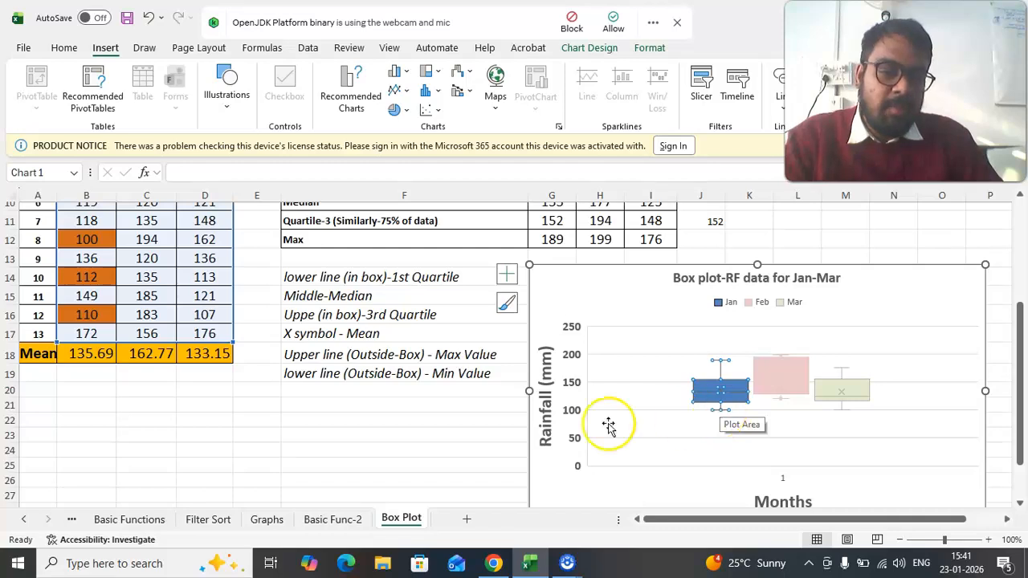
left_click(440, 431)
- Compare the quartile summary table and the explanatory notes with the Jan, Feb and Mar boxes in the chart
scroll(276, 295, "up", 2)
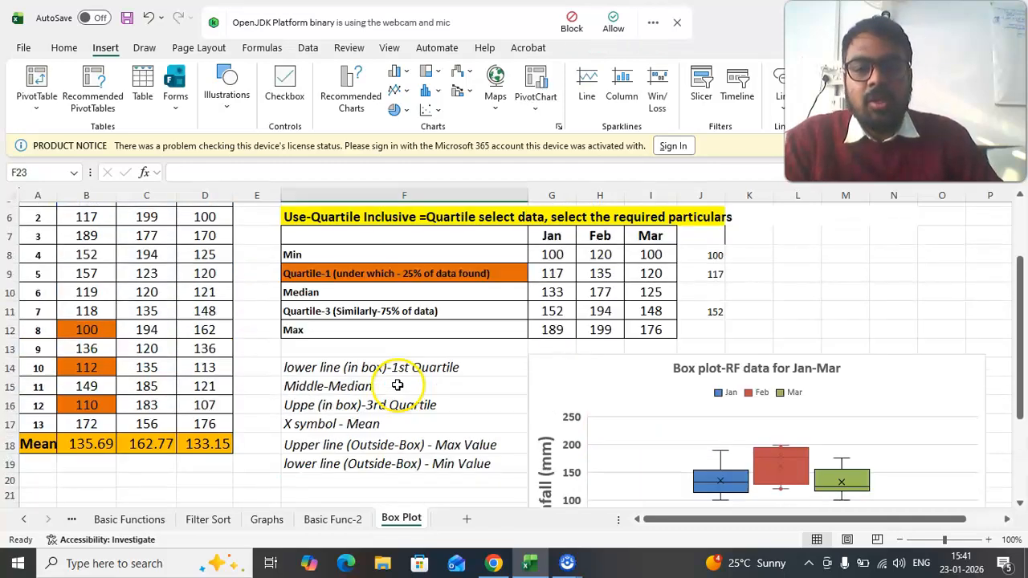
scroll(582, 367, "down", 2)
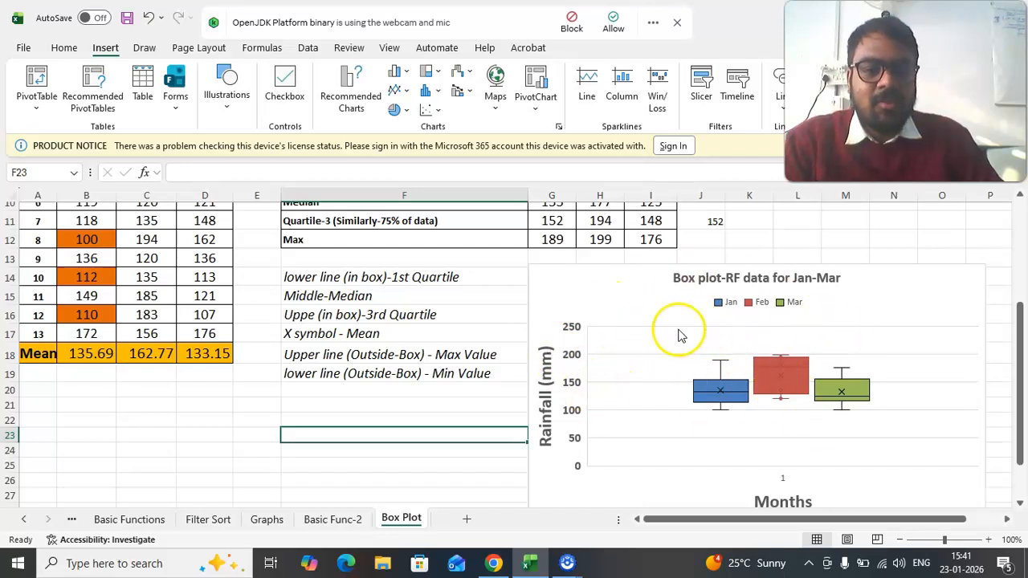
scroll(491, 380, "up", 3)
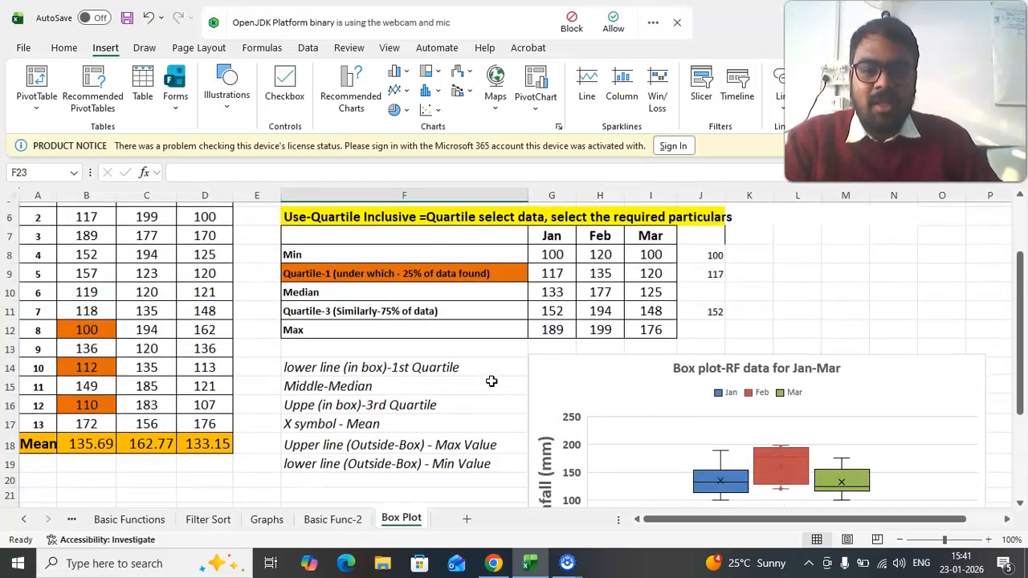
scroll(491, 390, "down", 1)
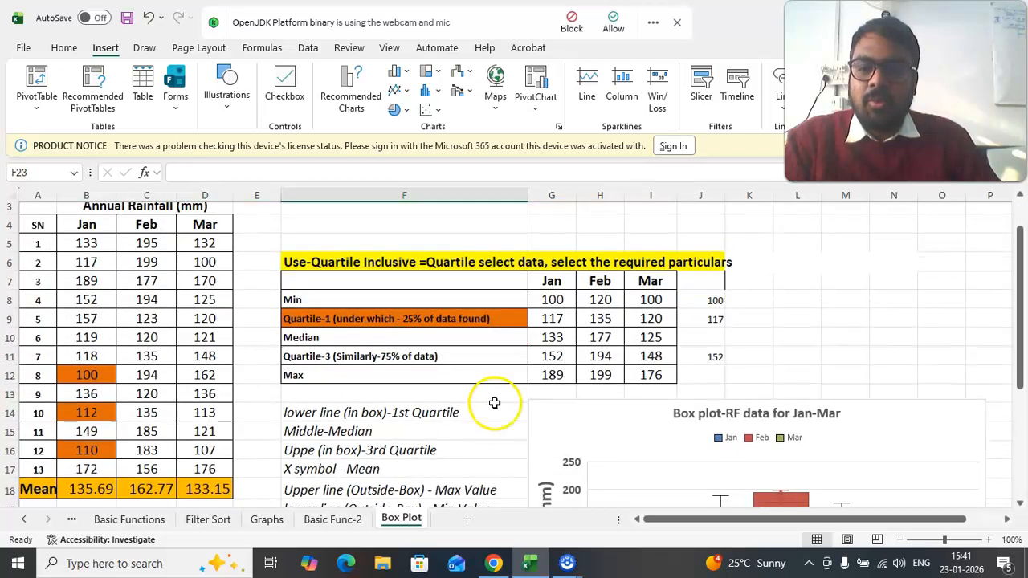
- Move the existing Jan–Mar box plot below the explanatory notes, under the rainfall data, to free the space beside the notes
scroll(495, 403, "down", 3)
left_click(510, 311)
left_click_drag(510, 311, 88, 455)
scroll(613, 416, "up", 2)
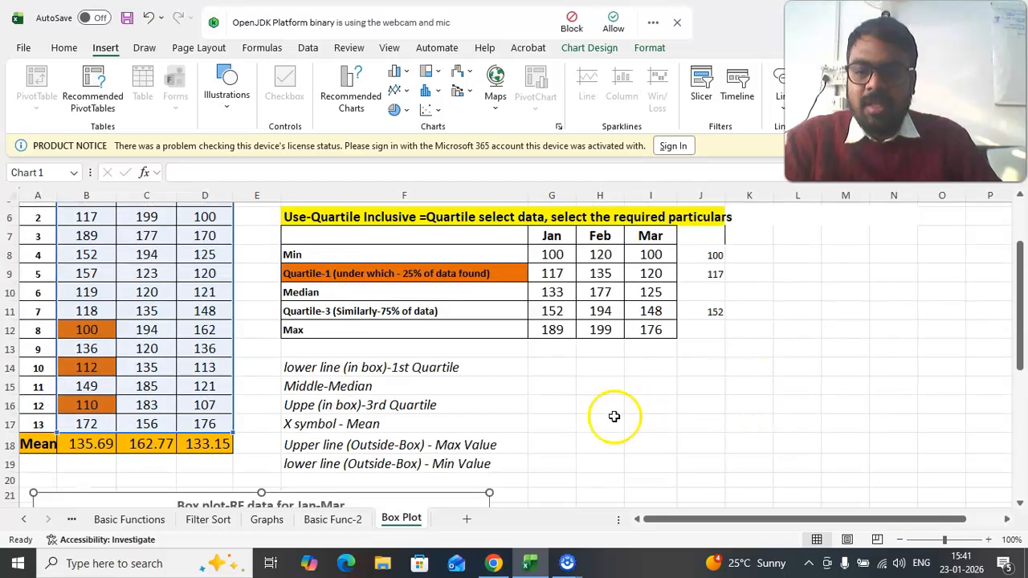
scroll(613, 416, "up", 2)
- Insert a Box and Whisker chart from the Jan–Mar rainfall data in B4:D17 and place it beside the notes in column F
left_click(396, 251)
left_click_drag(85, 273, 194, 474)
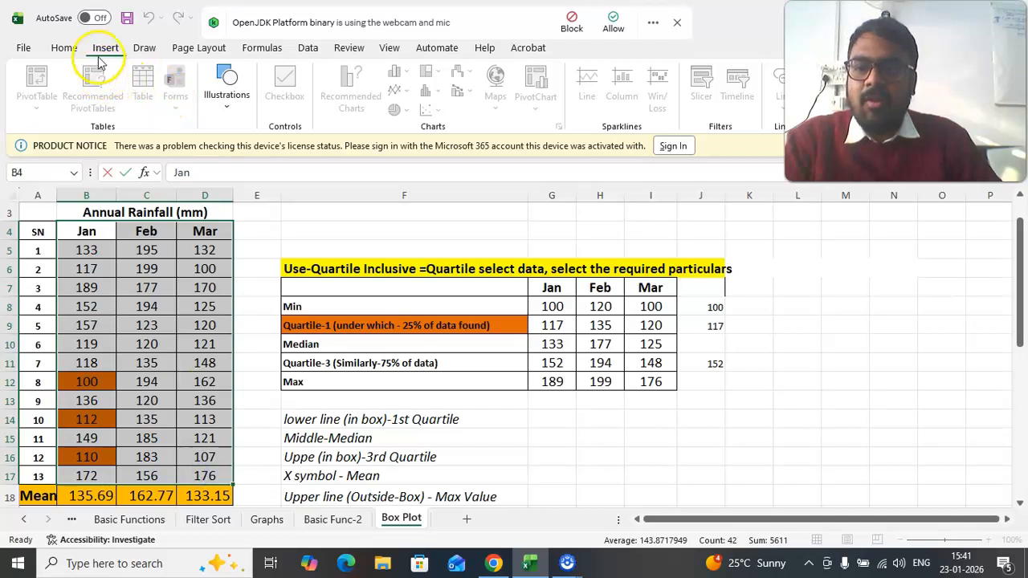
left_click(171, 430)
left_click_drag(88, 233, 192, 478)
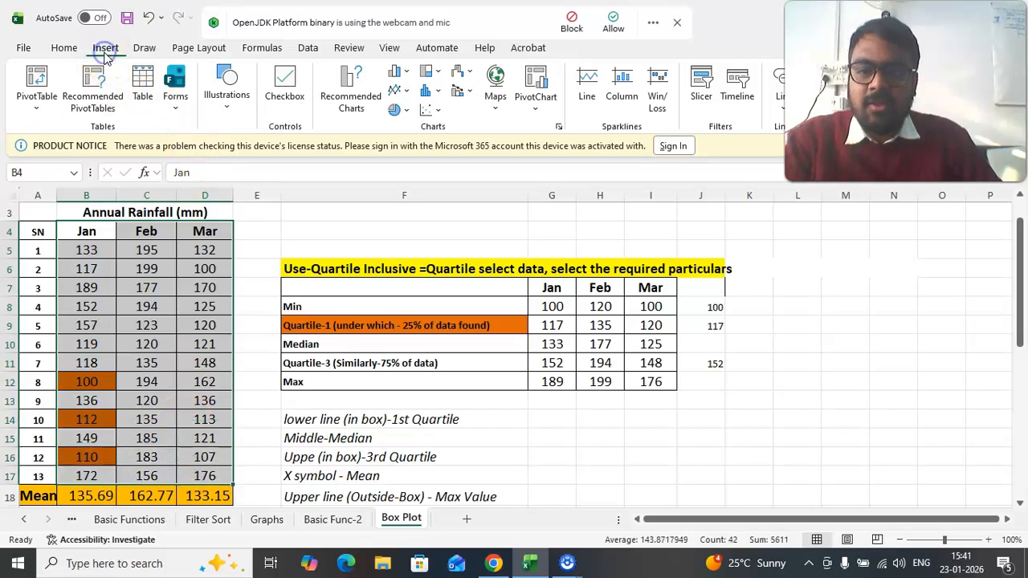
left_click(440, 95)
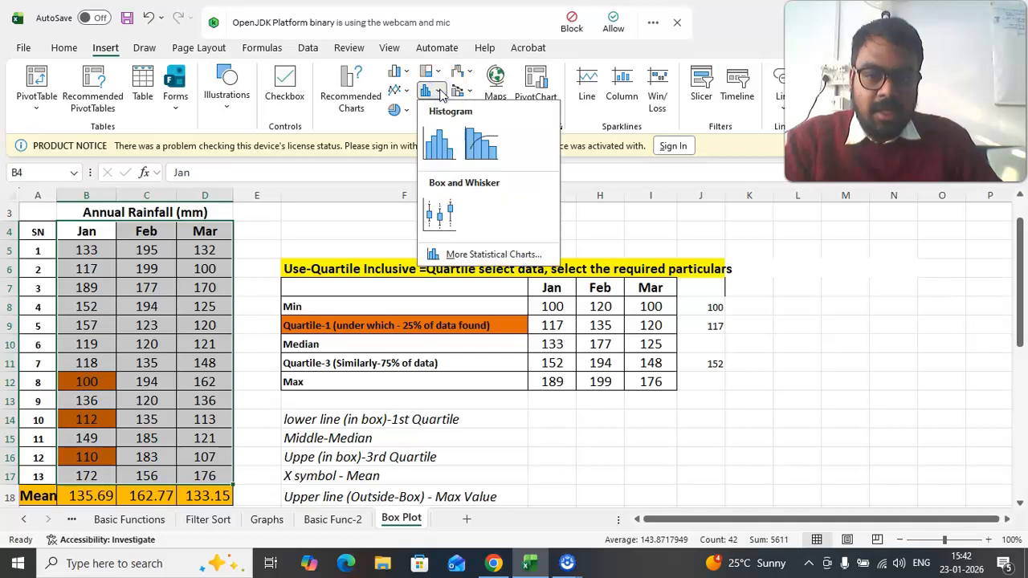
left_click(449, 229)
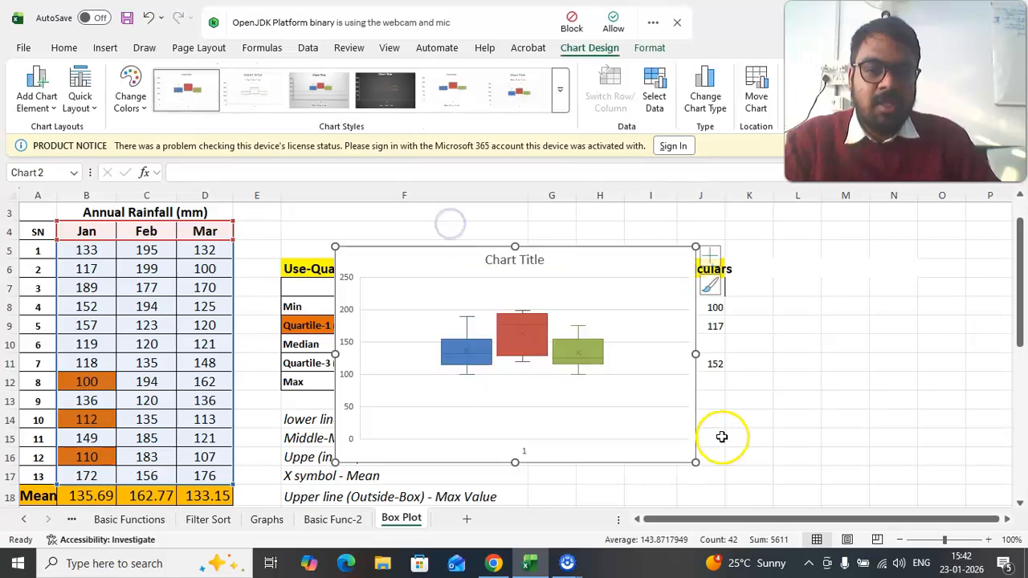
scroll(714, 436, "down", 1)
left_click_drag(611, 420, 783, 442)
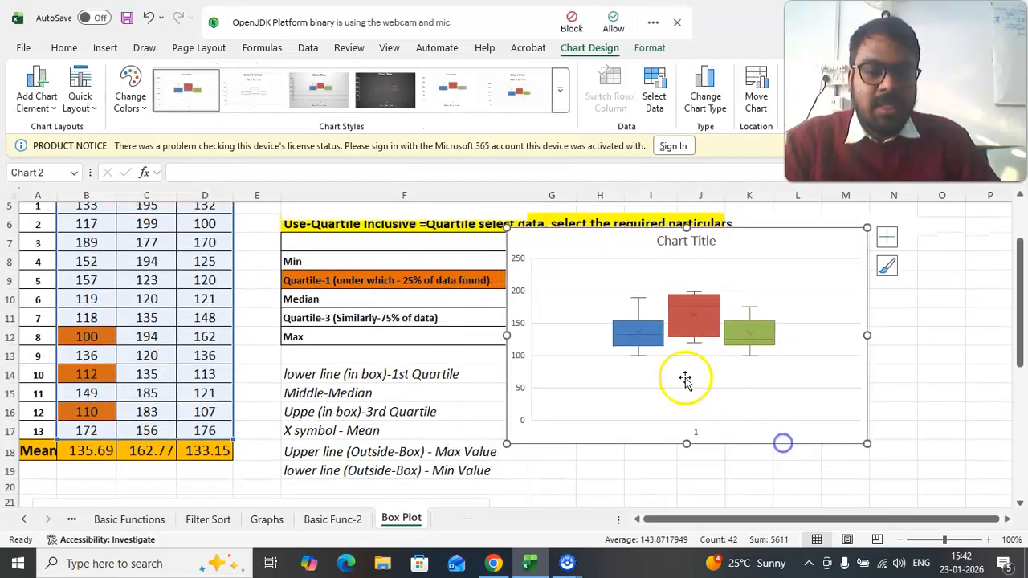
- Format the new chart's vertical axis labels as bold at font size 14
double_click(519, 298)
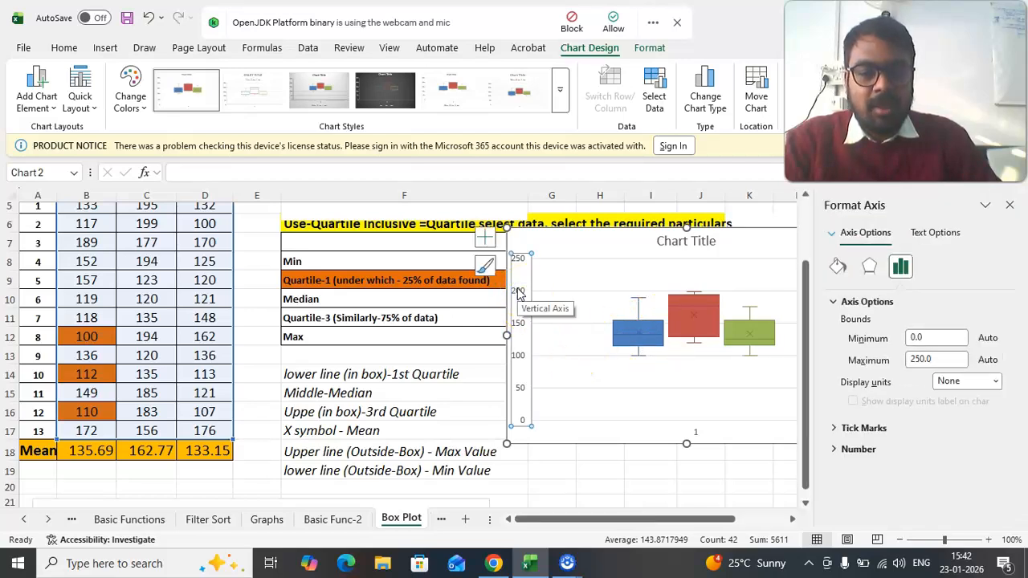
left_click(64, 47)
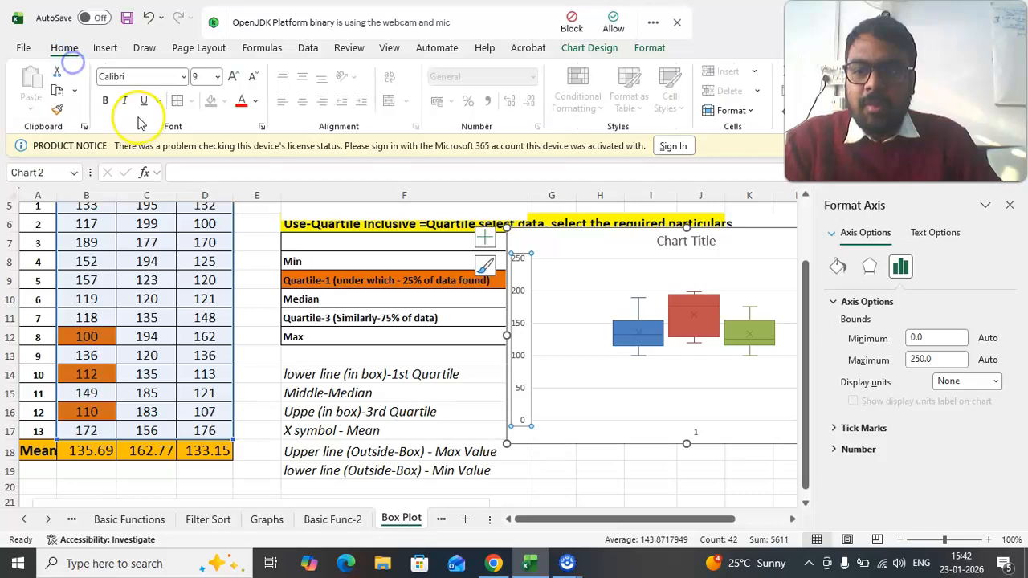
left_click(105, 101)
left_click(231, 76)
left_click(231, 77)
left_click(231, 77)
left_click(229, 76)
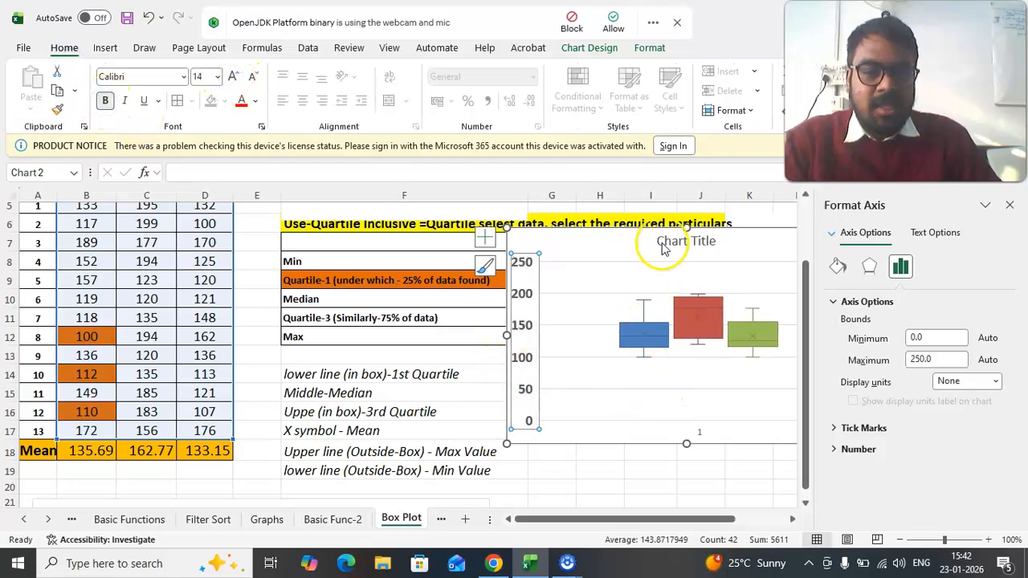
- Set the chart title to Above Chart and add a primary horizontal axis title
left_click(611, 239)
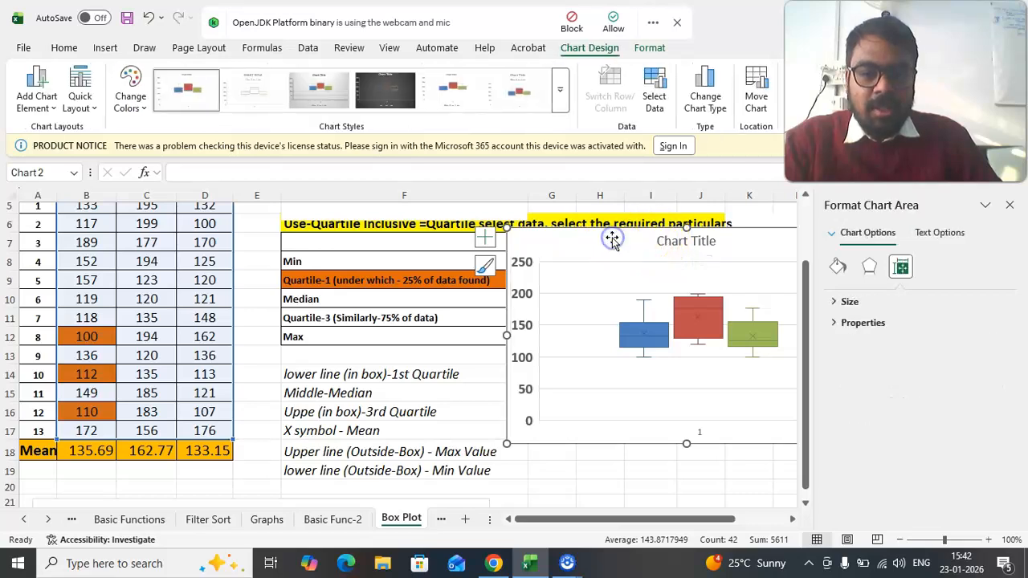
left_click(26, 96)
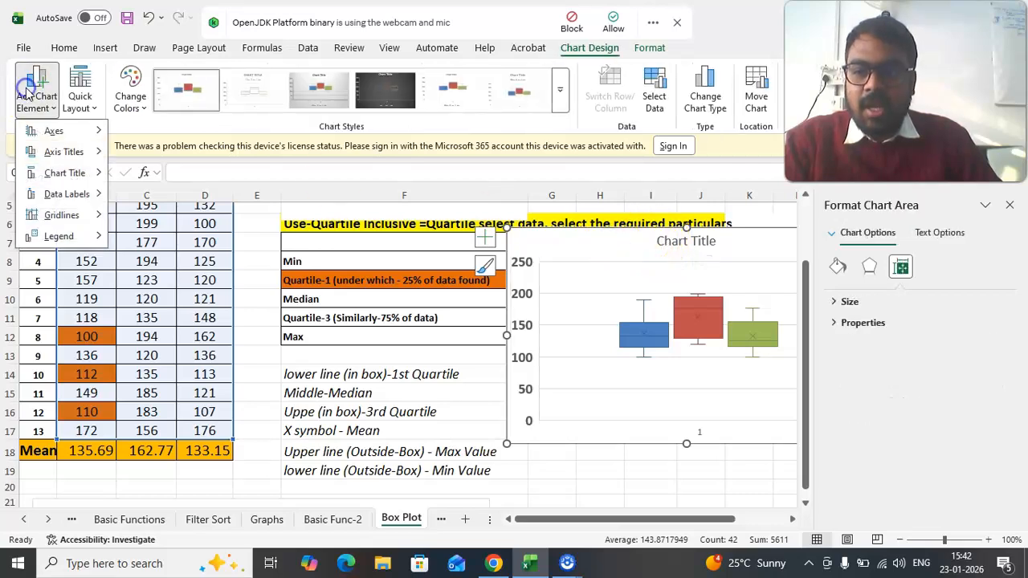
left_click(70, 154)
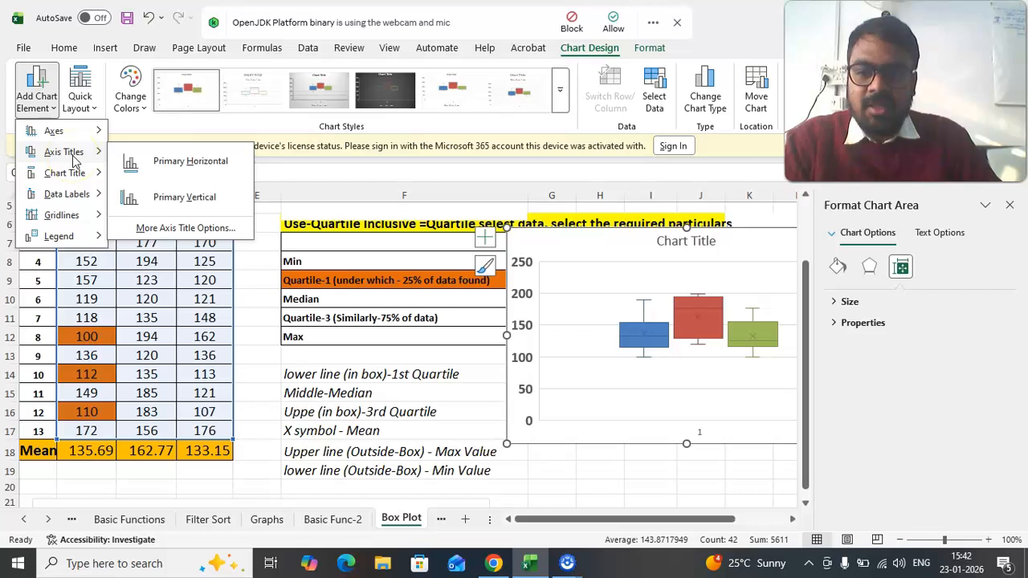
mouse_move(77, 173)
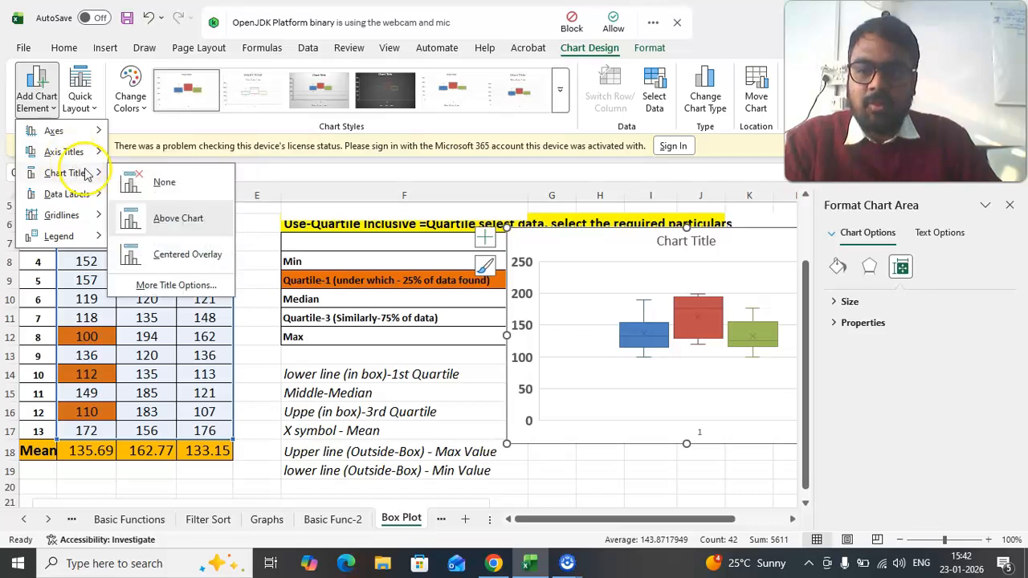
left_click(160, 223)
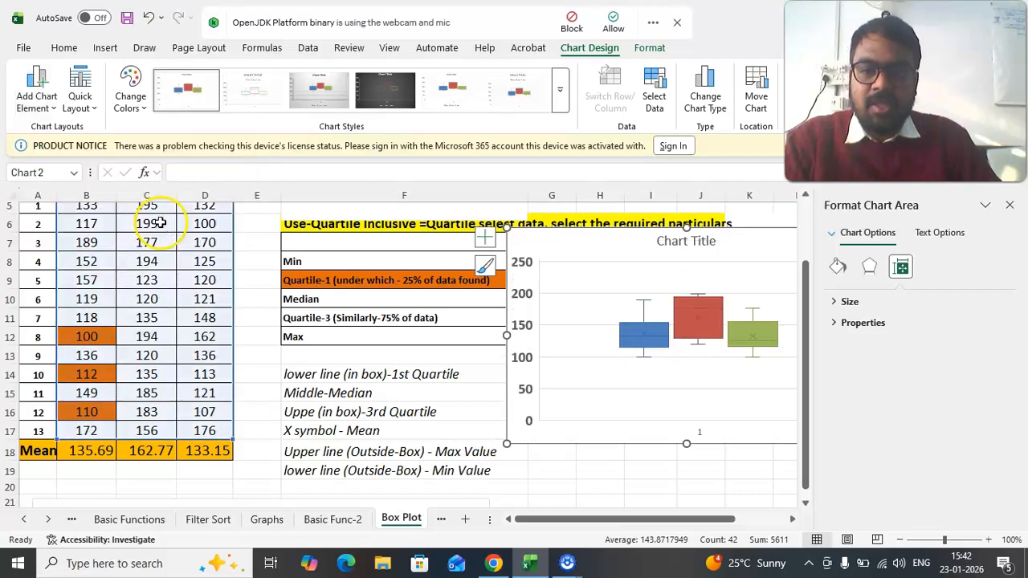
left_click(32, 95)
mouse_move(99, 160)
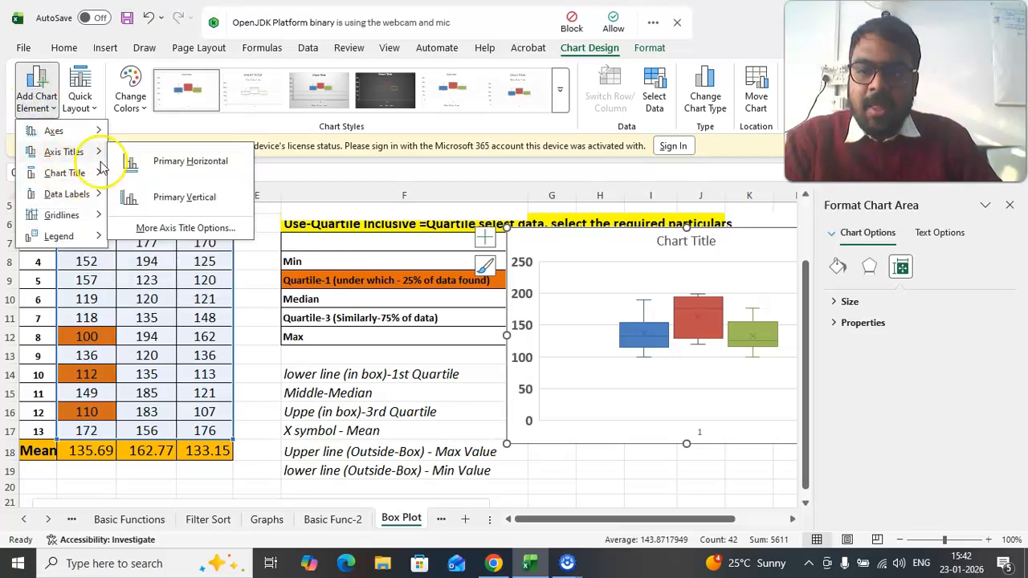
left_click(186, 166)
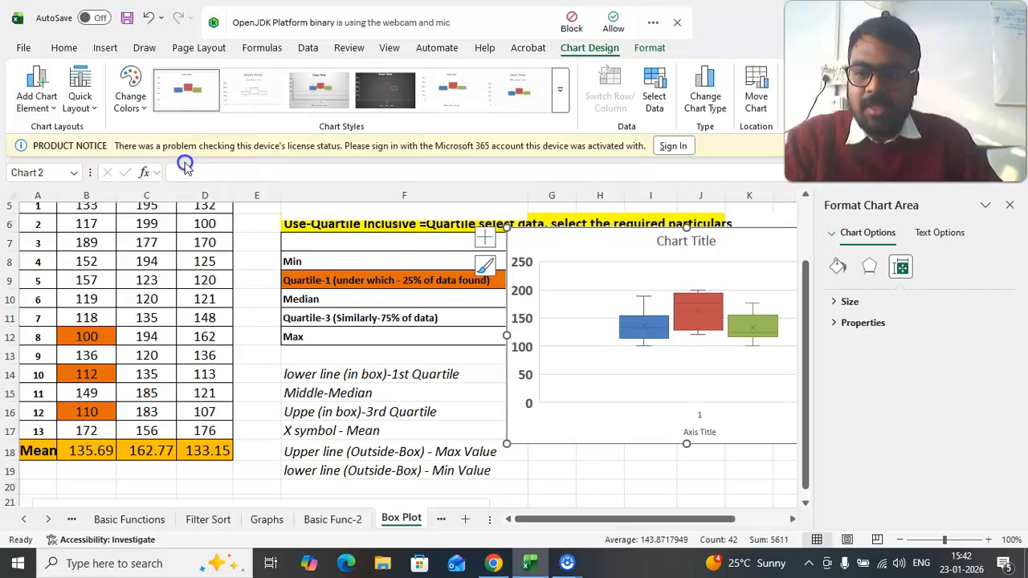
- Add a legend for Jan, Feb and Mar at the top of the chart and close the formatting pane
left_click(30, 96)
mouse_move(58, 196)
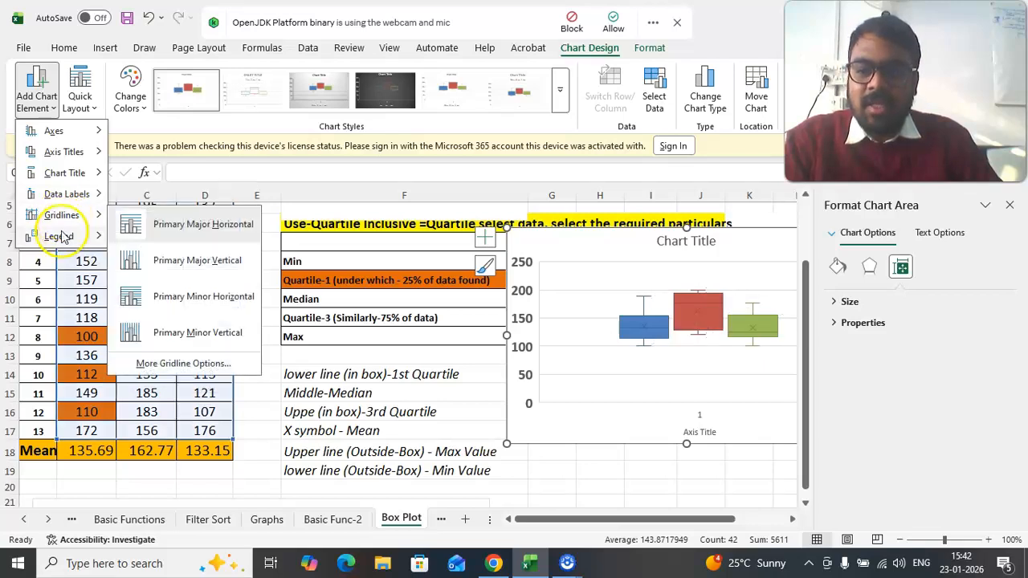
mouse_move(64, 233)
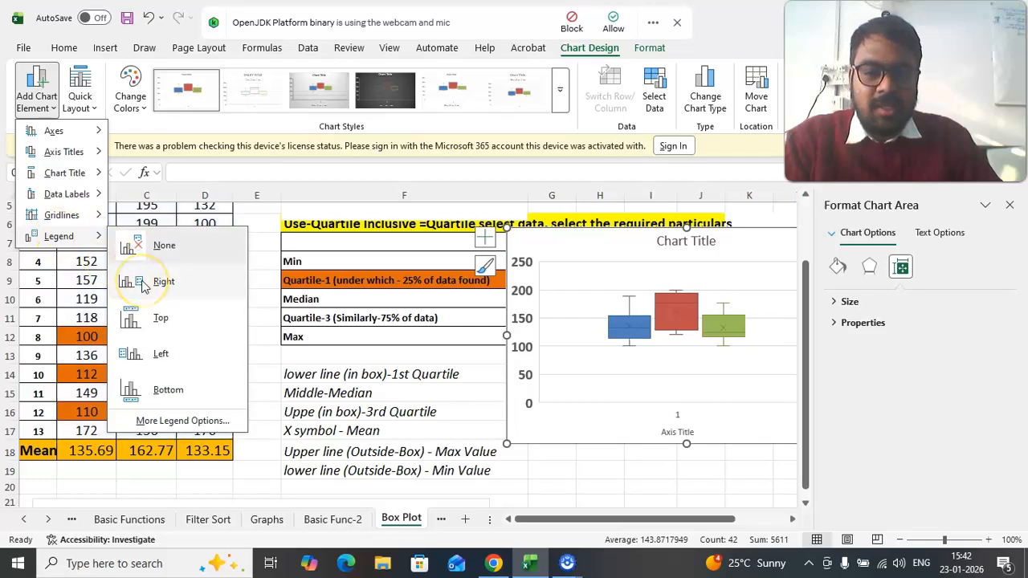
left_click(165, 318)
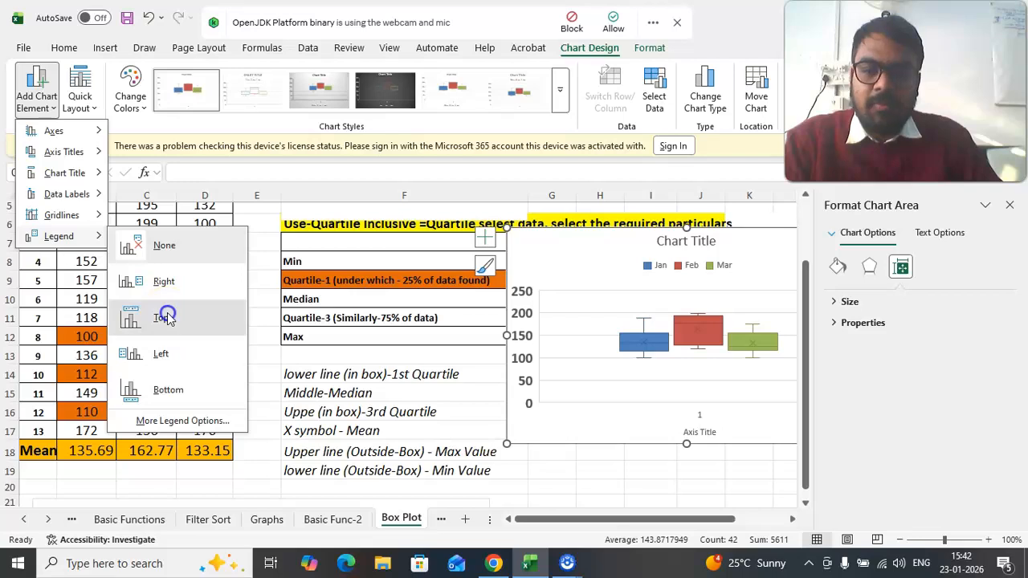
left_click(581, 484)
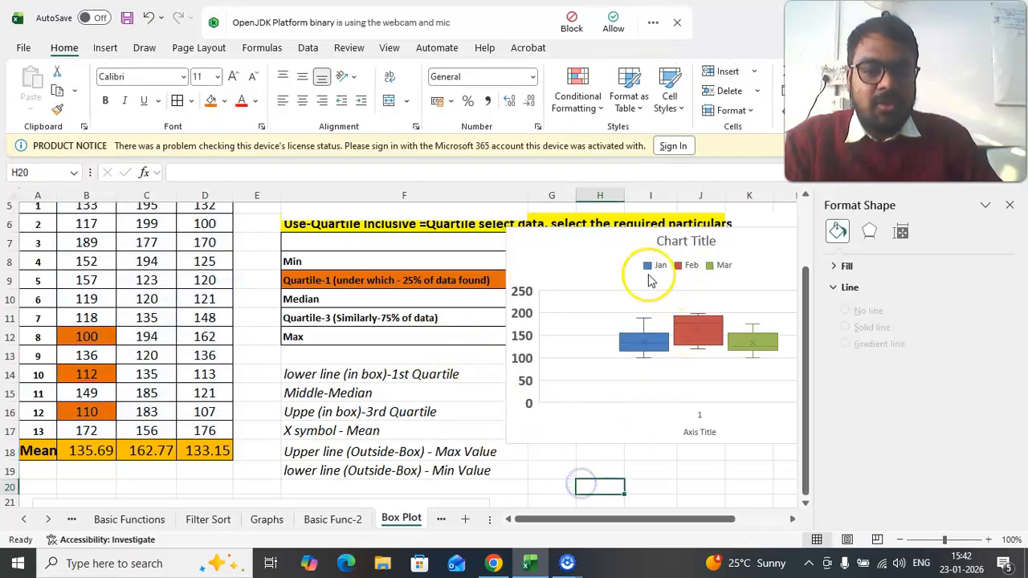
left_click(1013, 209)
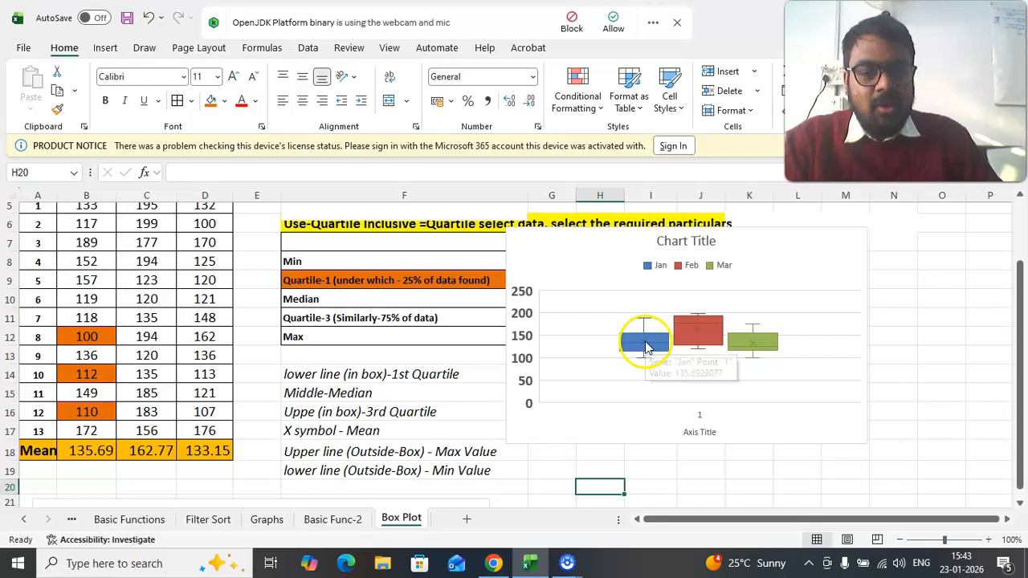
- Enlarge the new box plot slightly in width and height
left_click(646, 345)
left_click_drag(868, 443, 925, 467)
left_click(963, 353)
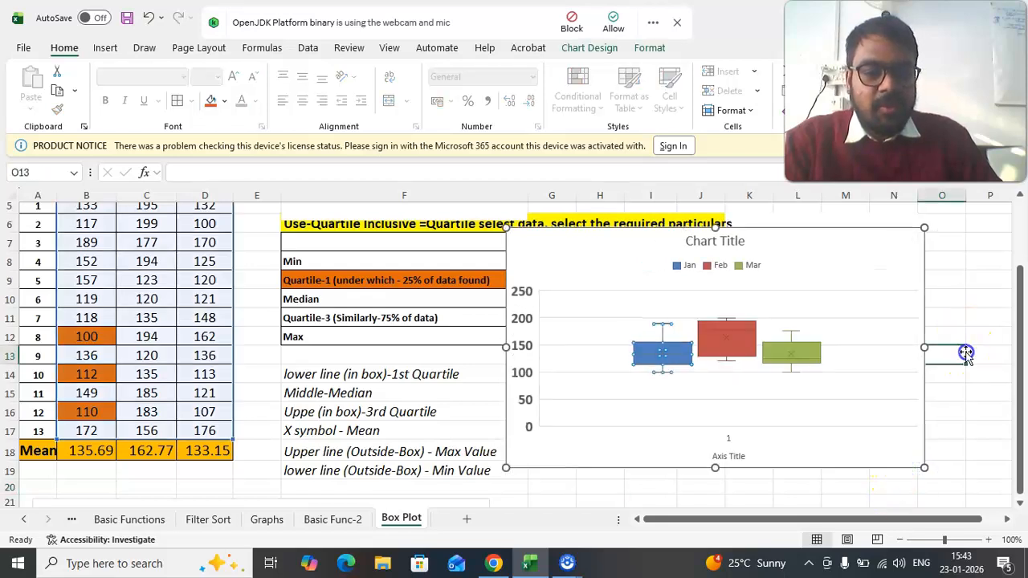
- Give the Jan series a solid black border 1.25 pt wide
double_click(654, 358)
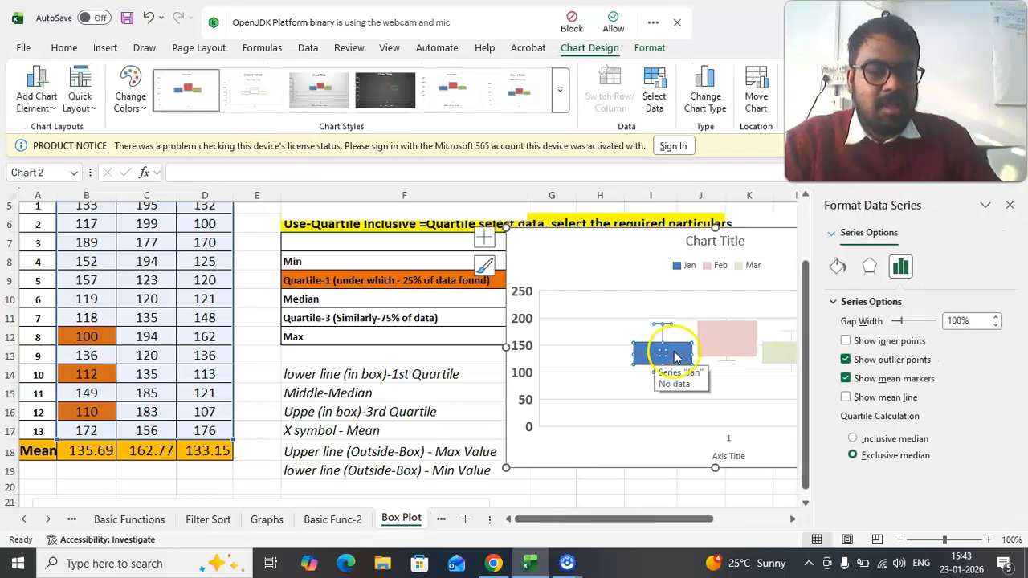
left_click(839, 267)
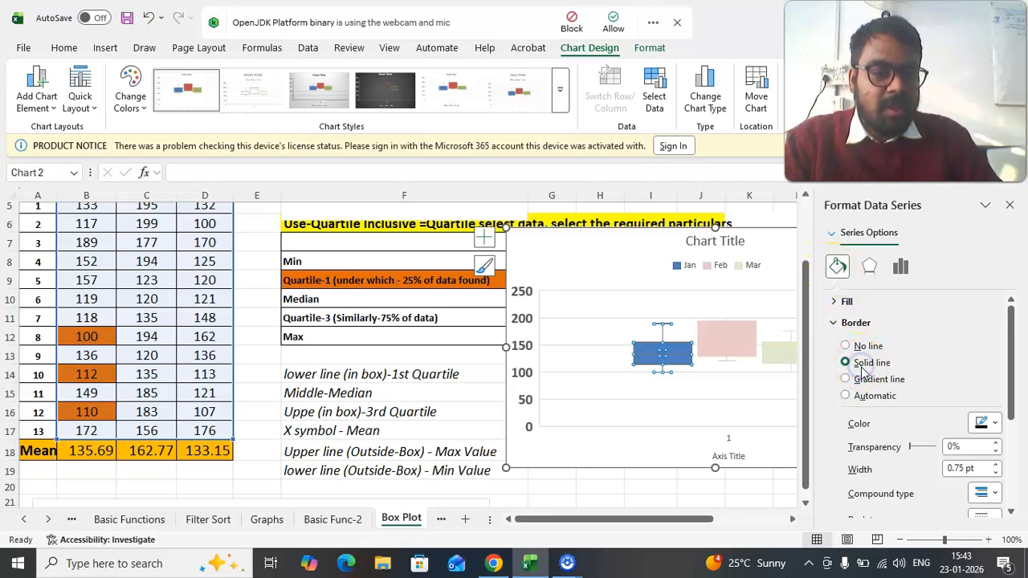
left_click(985, 423)
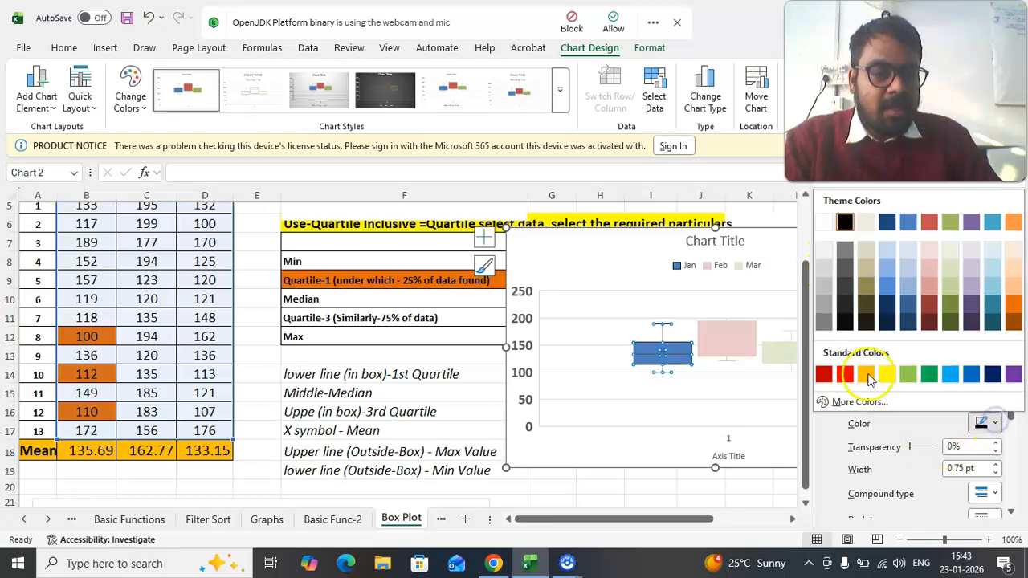
left_click(844, 223)
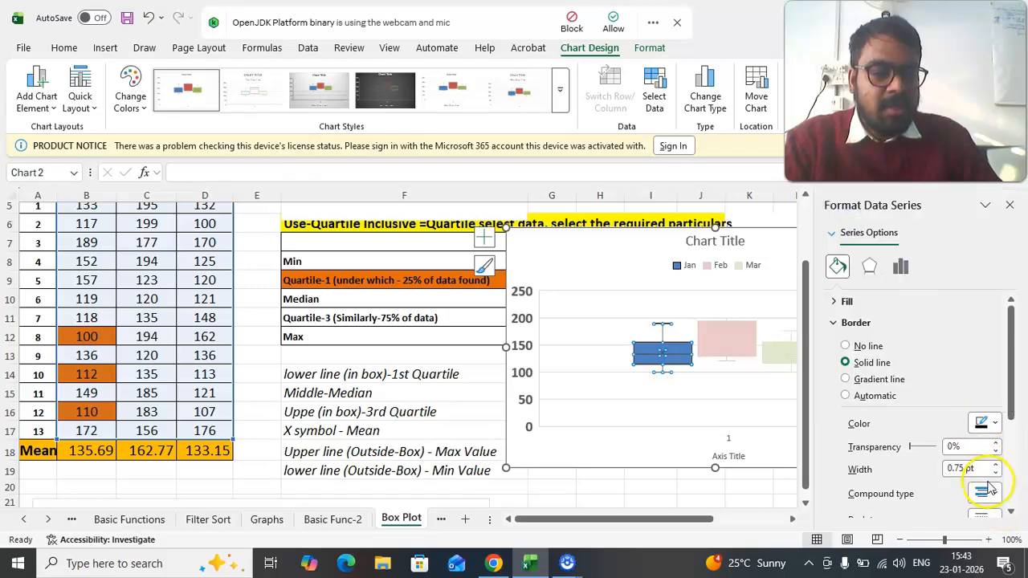
scroll(960, 469, "down", 2)
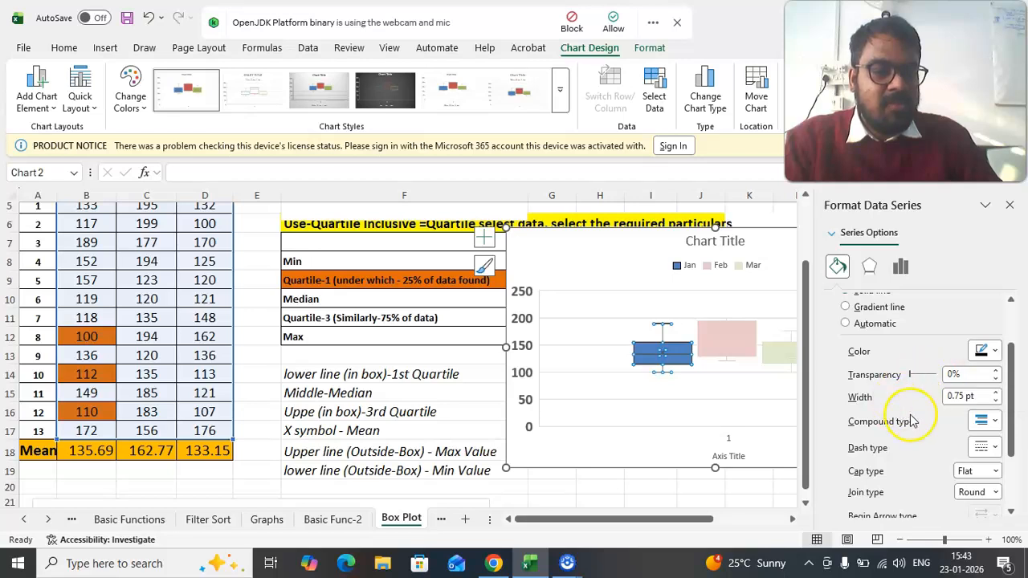
left_click(995, 393)
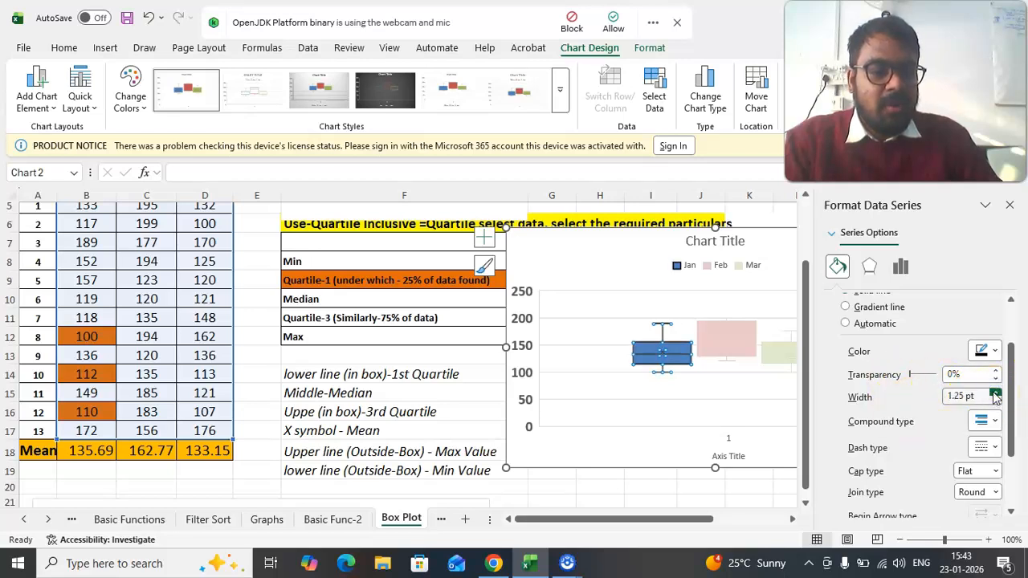
left_click(693, 406)
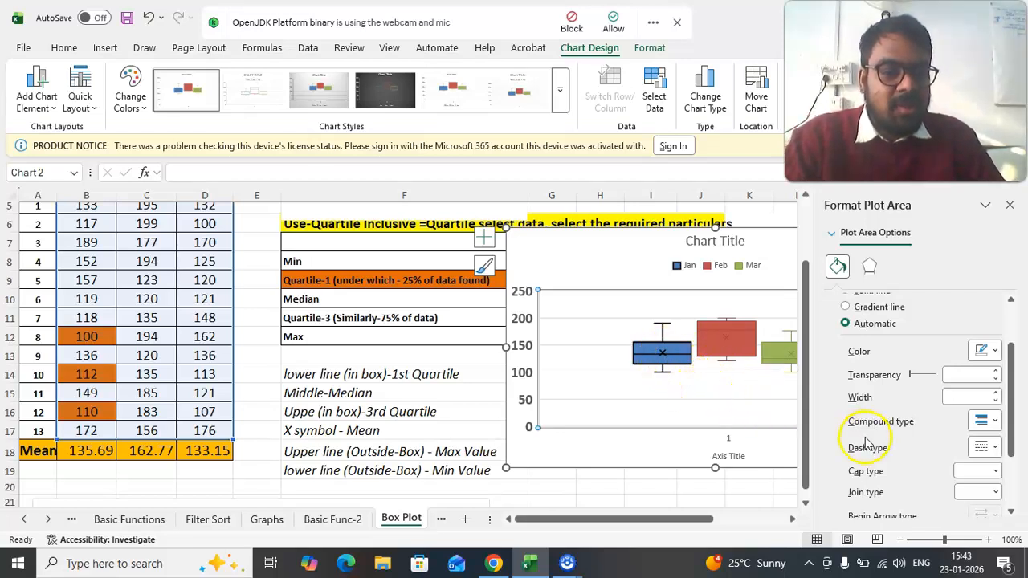
left_click(872, 266)
left_click(837, 269)
left_click(835, 234)
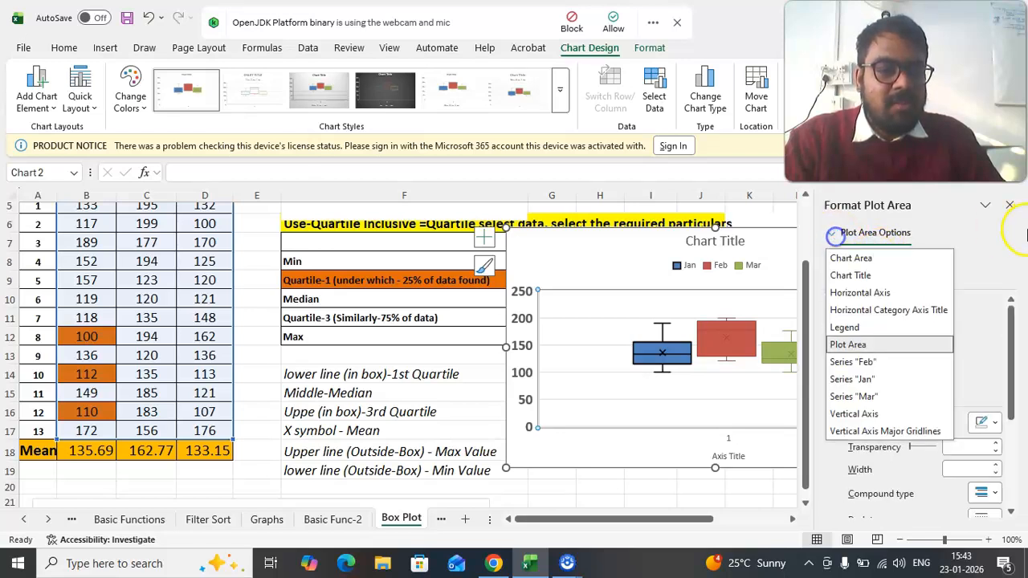
left_click(1009, 205)
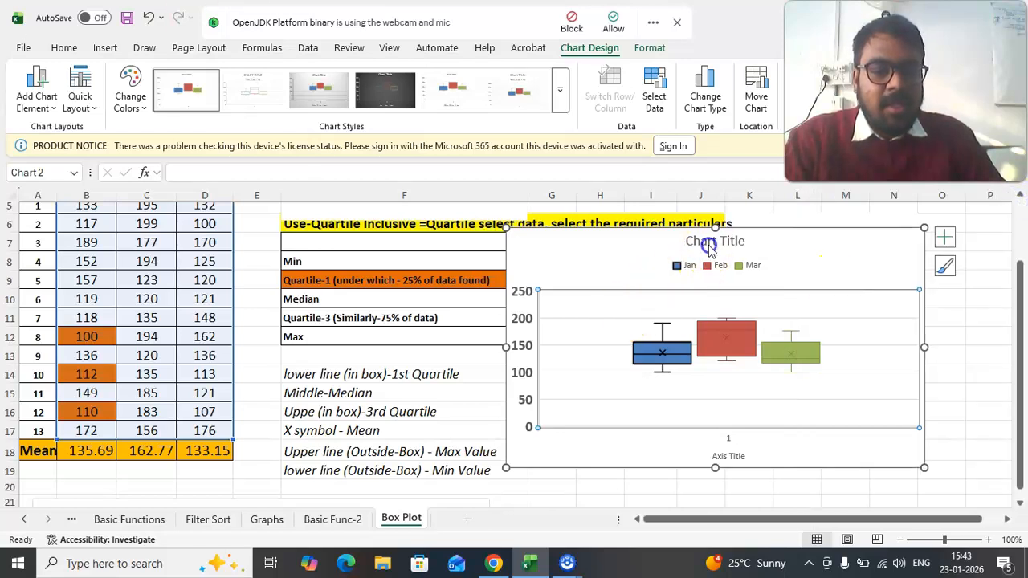
- Change the chart title to "RF-3 Months" and close the formatting pane
double_click(706, 244)
left_click_drag(688, 244, 724, 233)
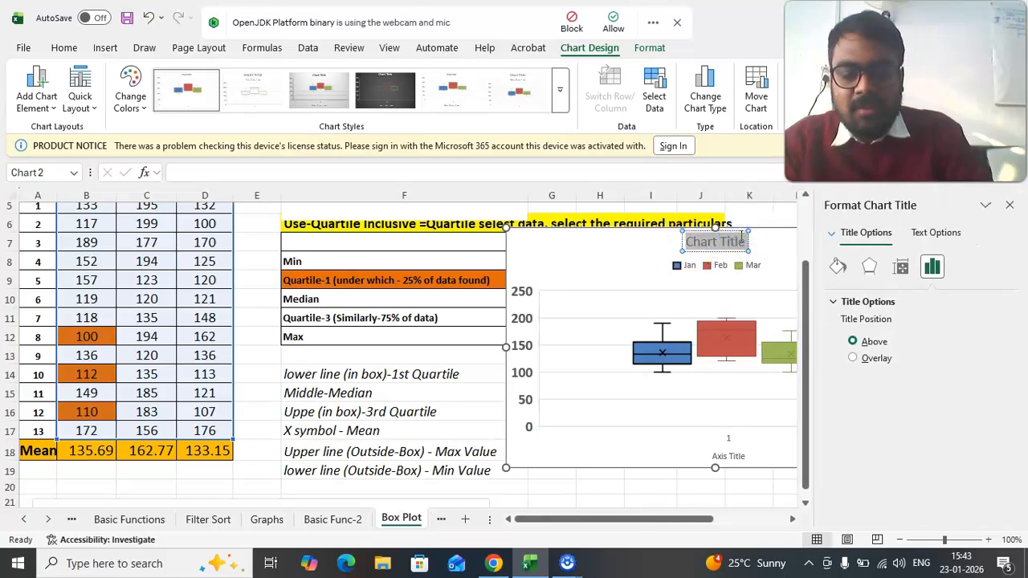
type("RF-")
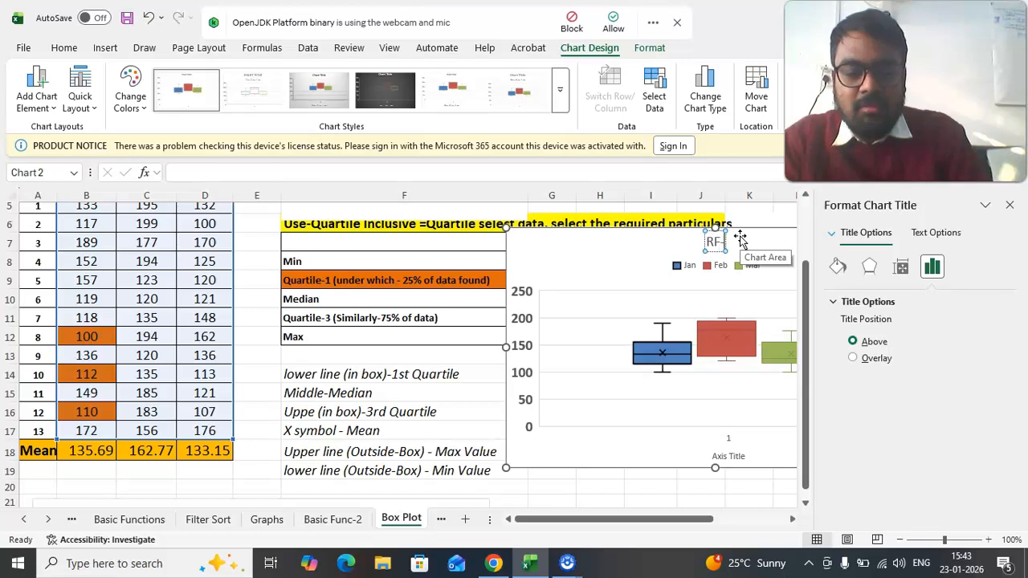
type("3 Months")
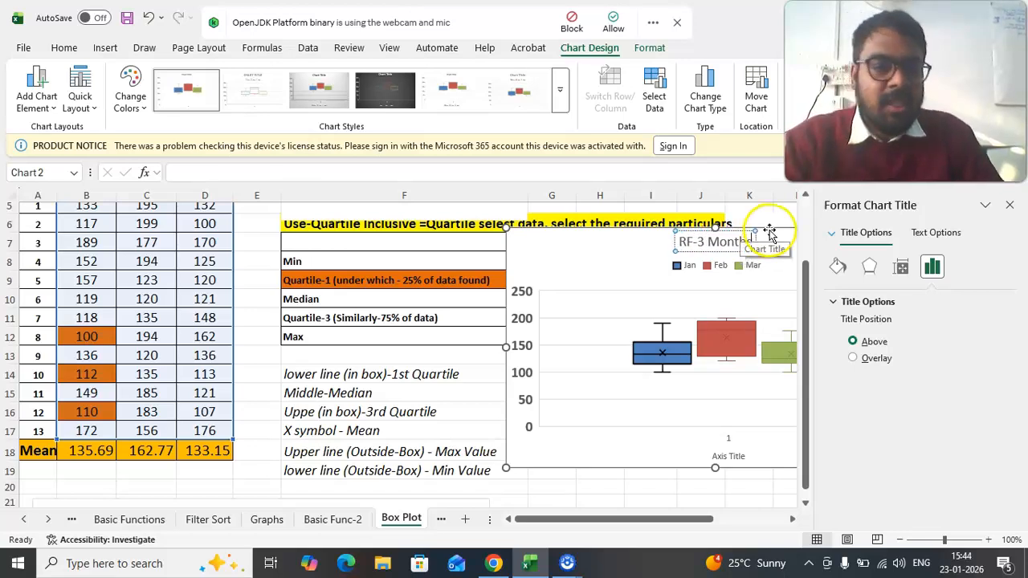
left_click(1011, 206)
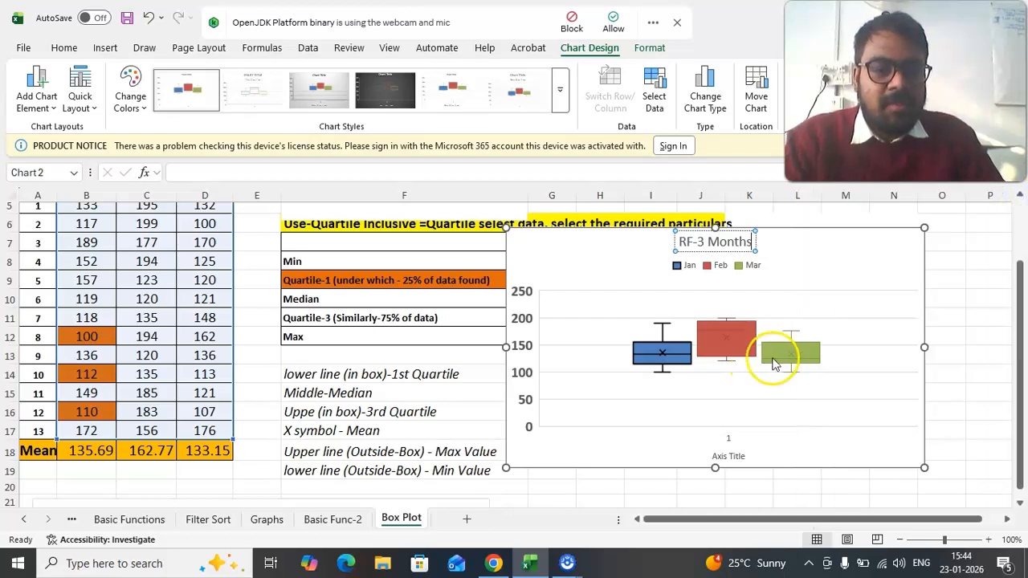
left_click(779, 395)
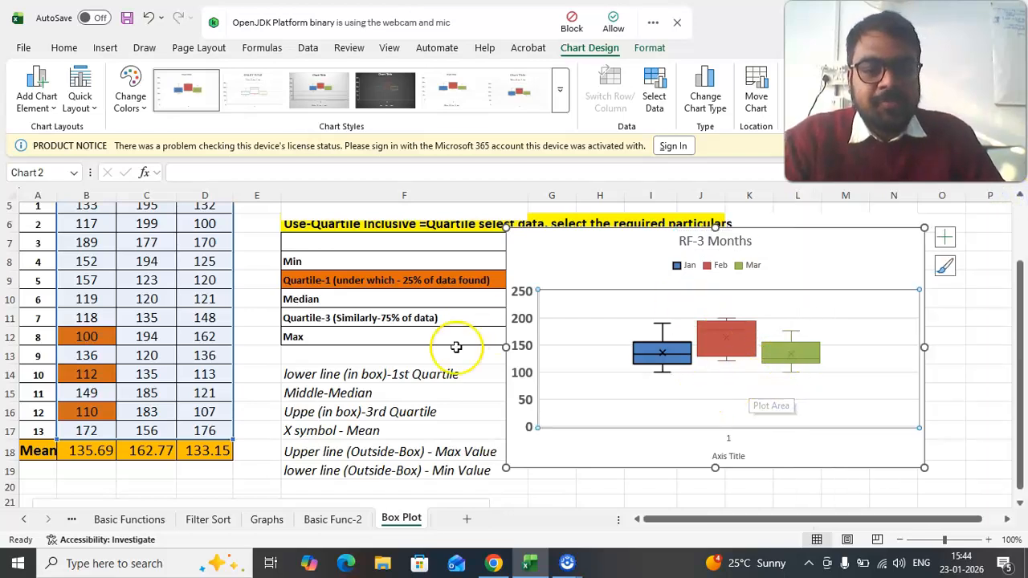
left_click(727, 455)
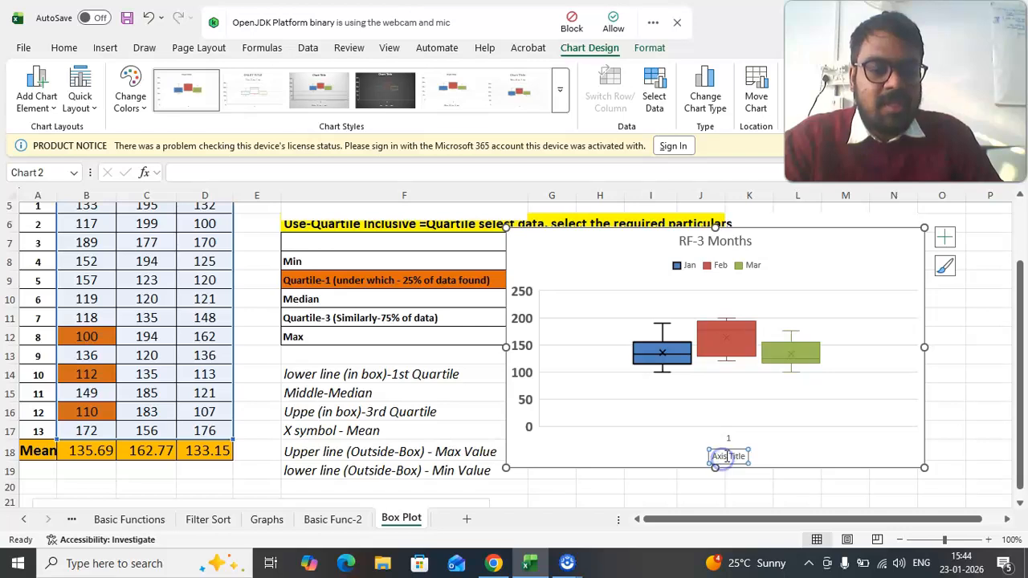
left_click(717, 450)
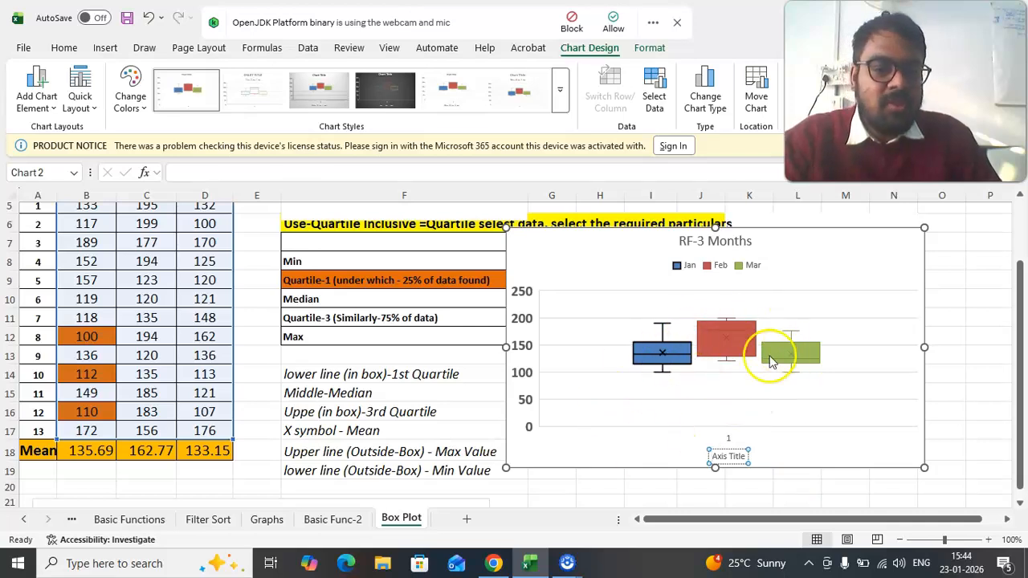
- Fill the Jan series of the RF-3 Months box plot with a darker shade of blue from the theme colors
left_click(663, 350)
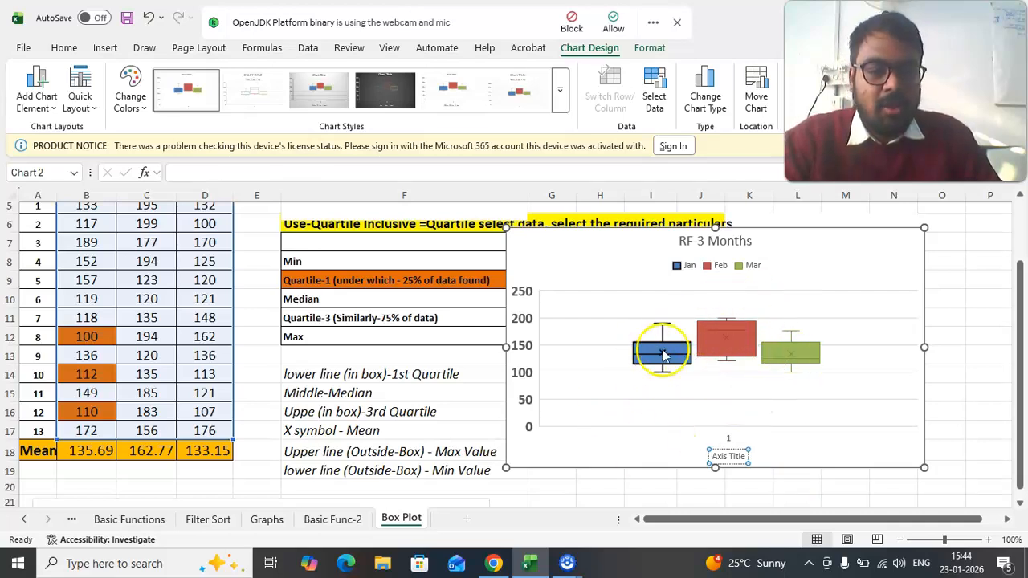
right_click(663, 349)
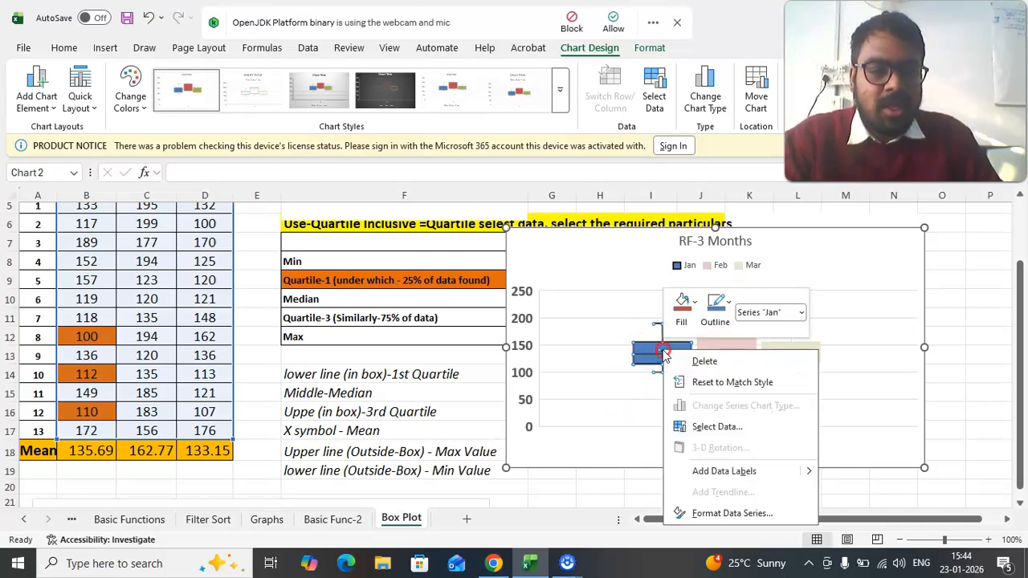
left_click(695, 303)
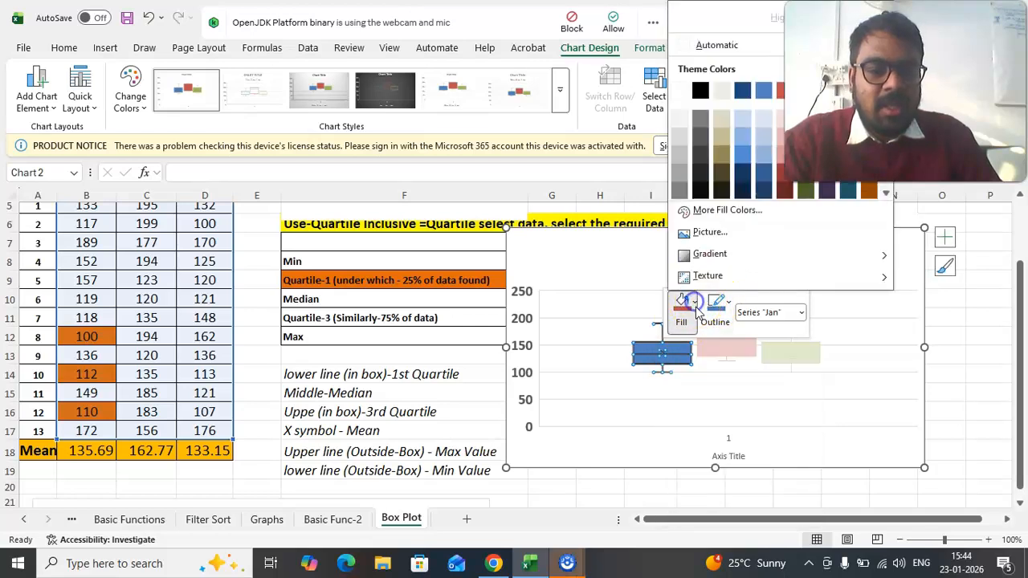
left_click(763, 177)
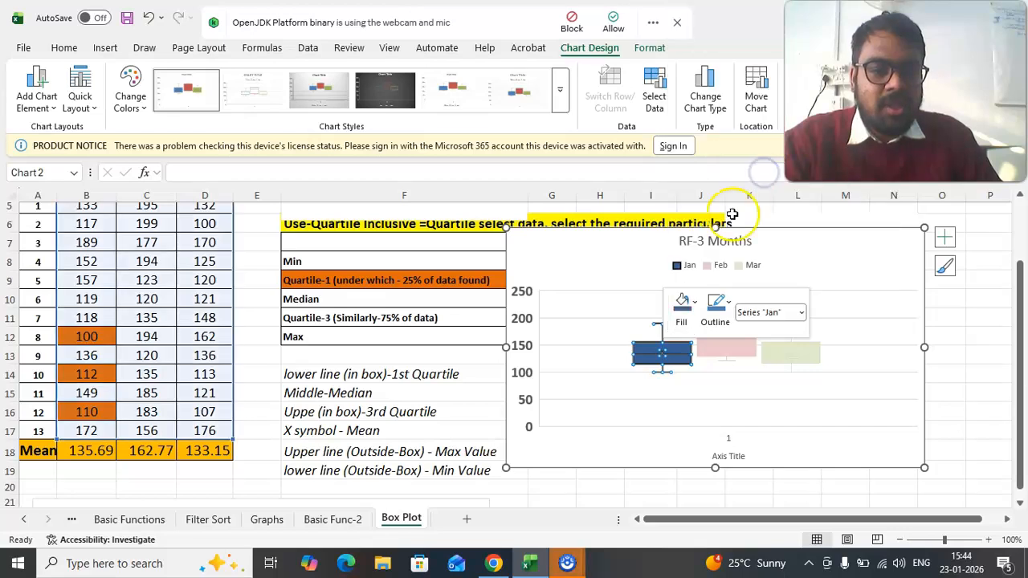
left_click(672, 410)
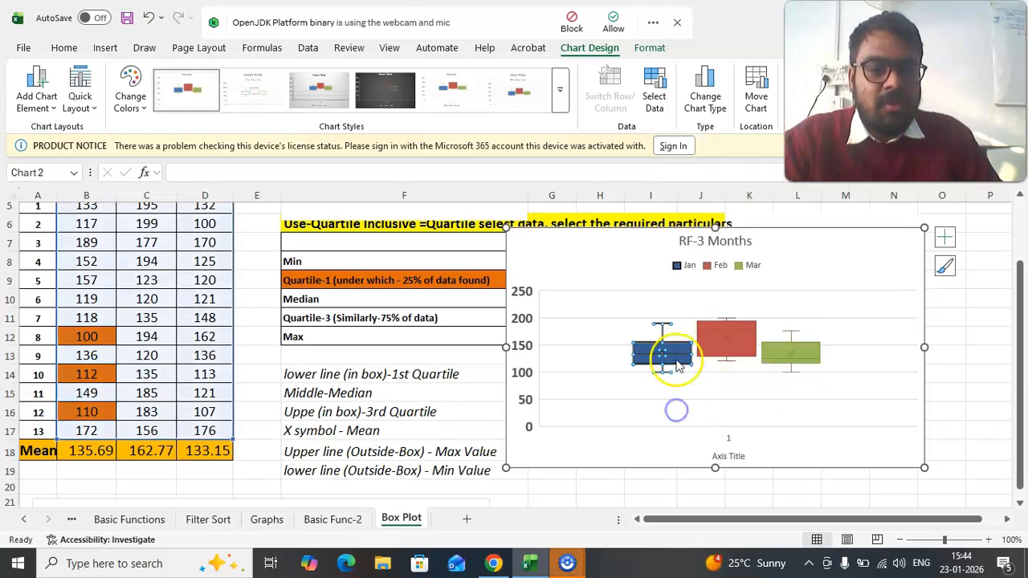
- Reduce the gap width of the box plot series to 36%, close the formatting pane and deselect the chart
double_click(674, 353)
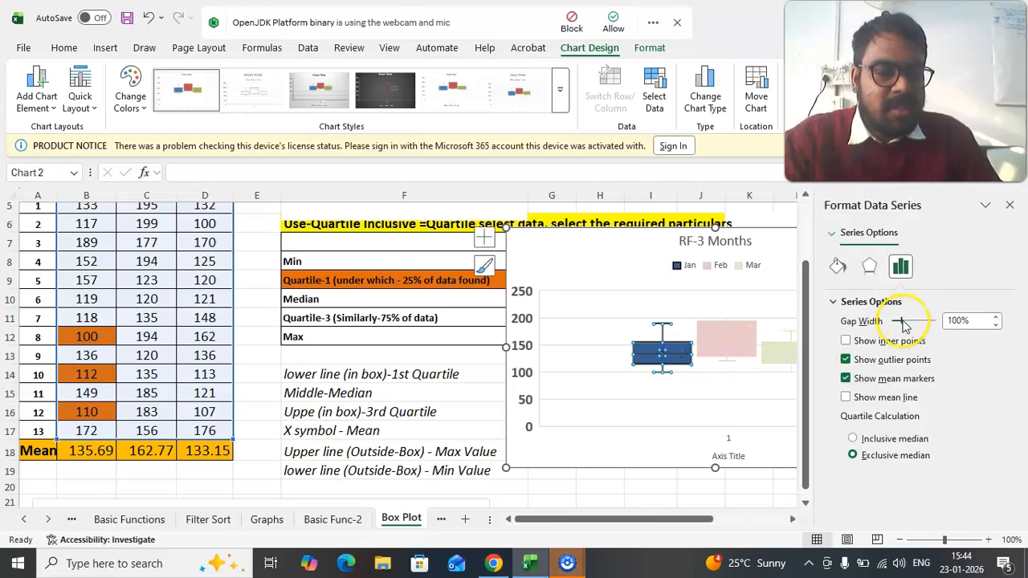
left_click(664, 353)
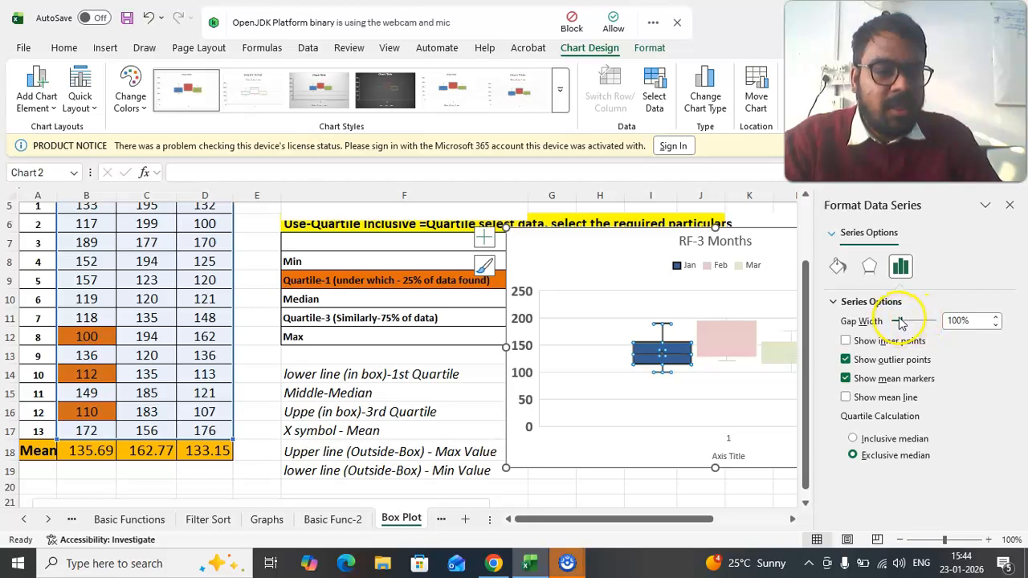
left_click_drag(923, 322, 923, 321)
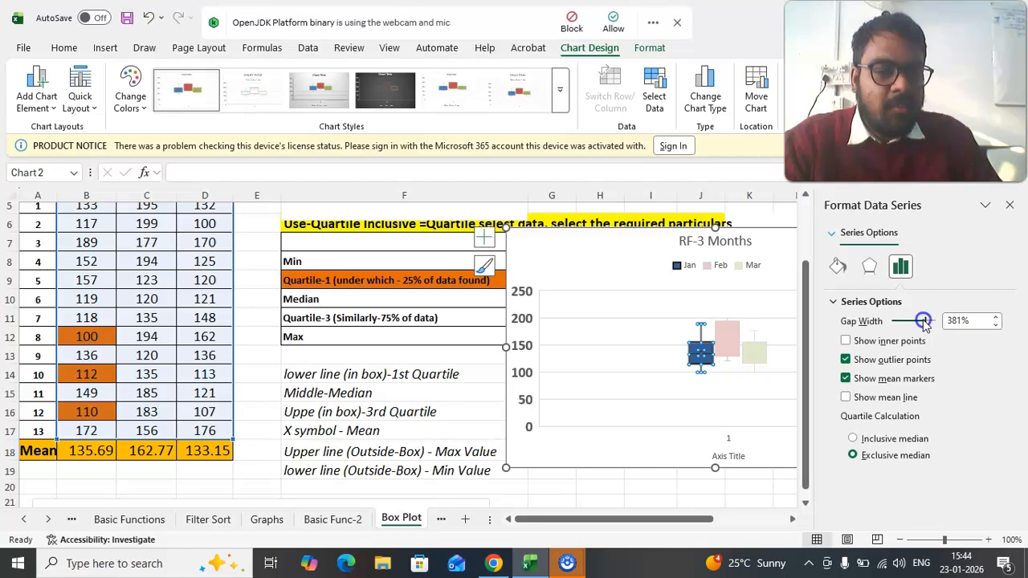
left_click_drag(895, 321, 896, 325)
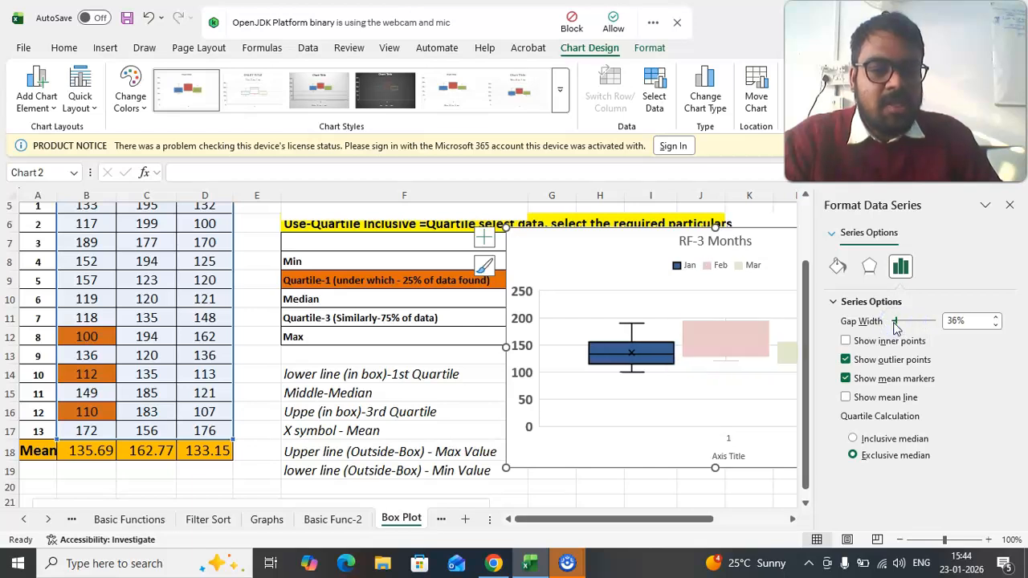
left_click(1011, 206)
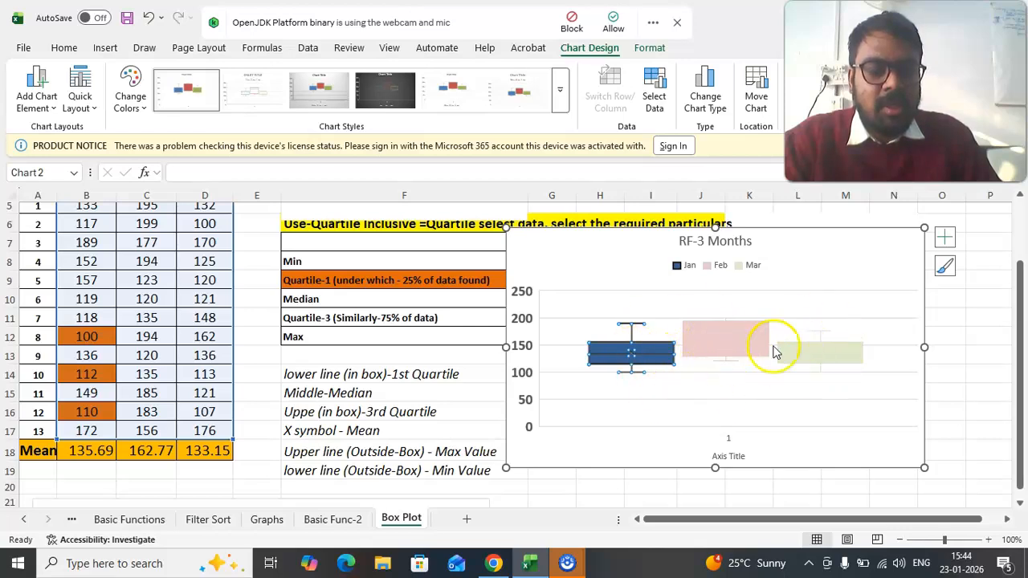
left_click(725, 408)
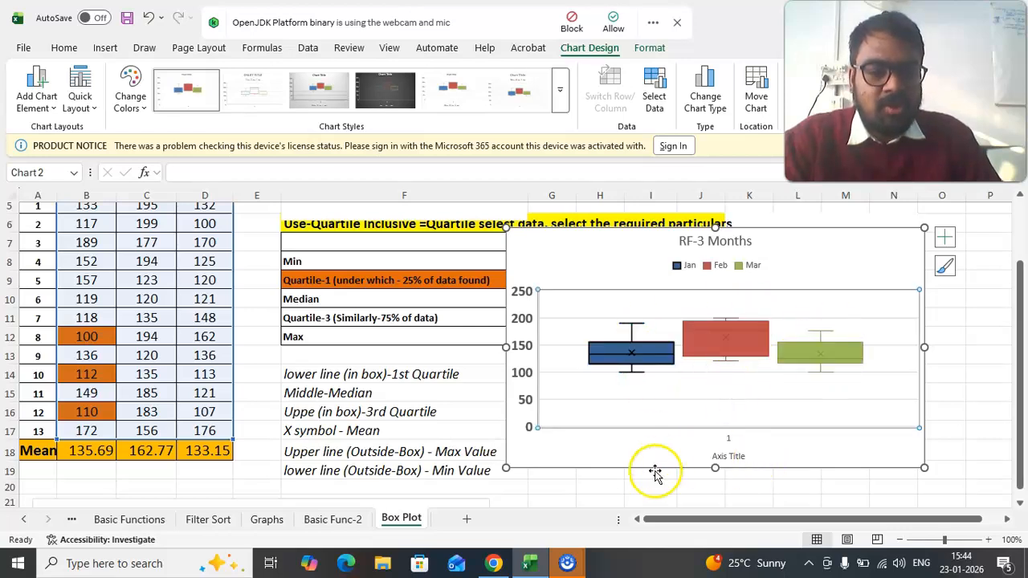
left_click(652, 485)
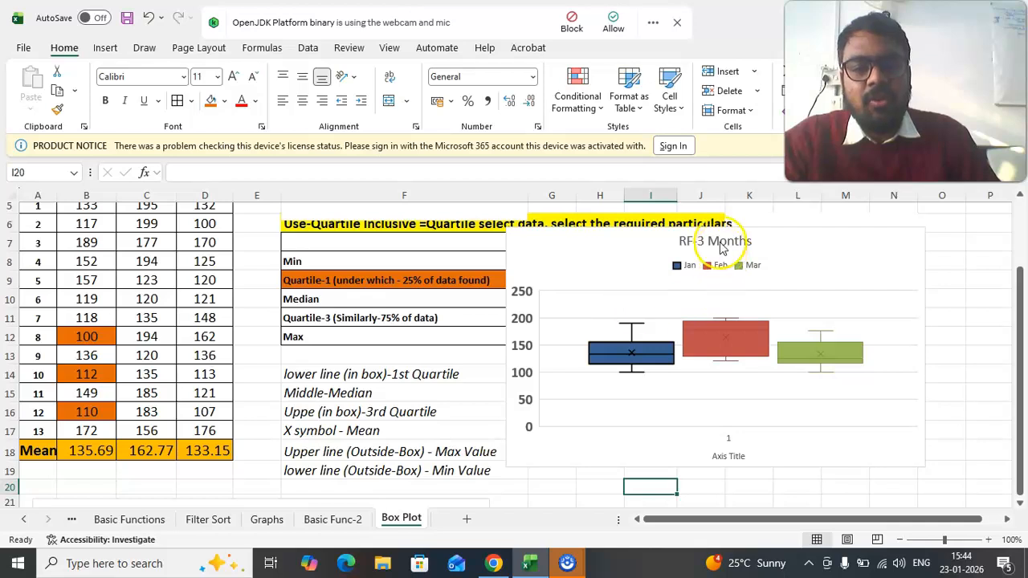
- Make the chart title "RF-3 Months" bold and close the formatting pane
double_click(719, 242)
triple_click(702, 240)
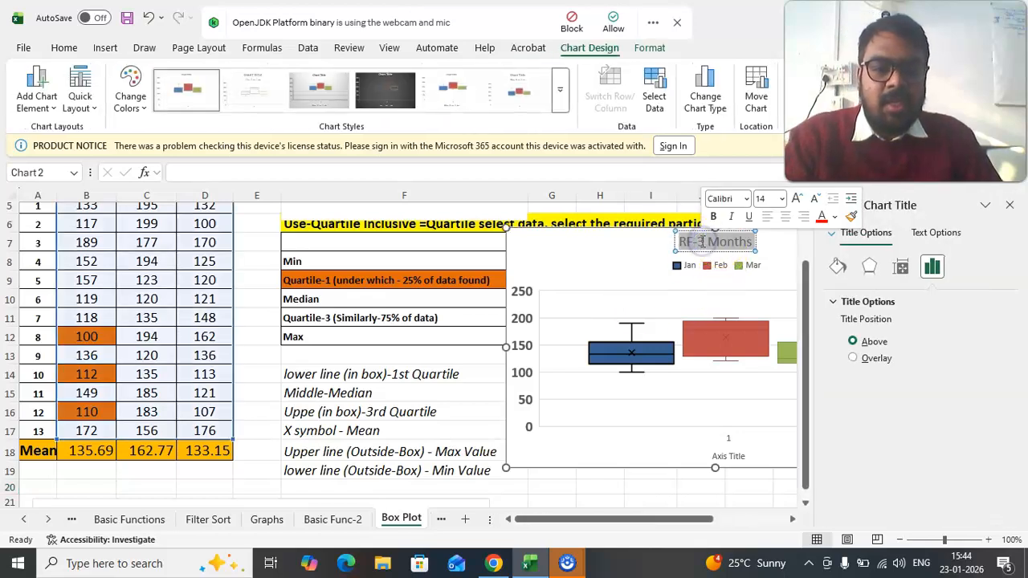
left_click(1011, 207)
- Move the RF-3 Months chart off the quartile table so its upper corner starts around cell J11
scroll(418, 346, "down", 1)
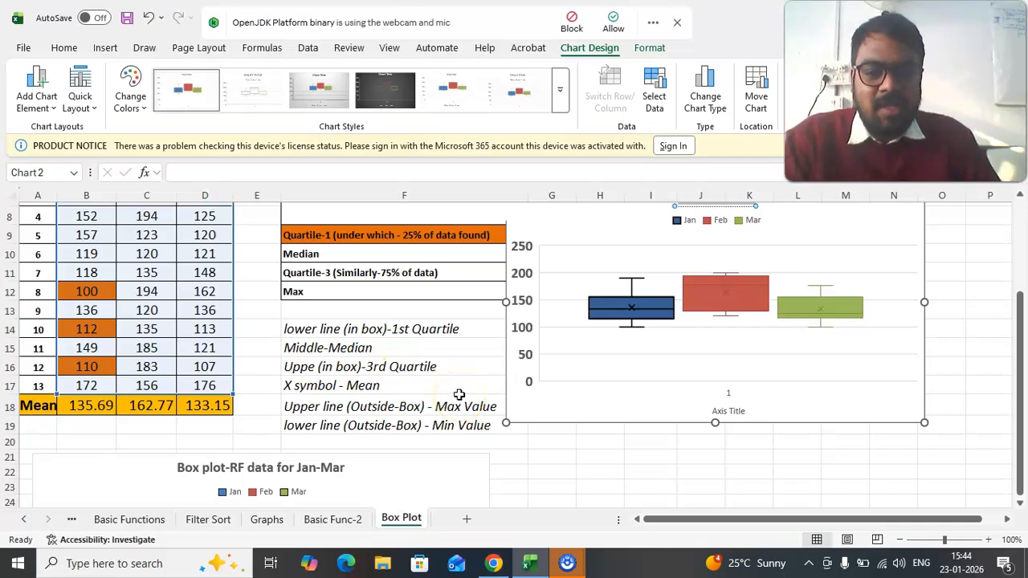
scroll(447, 366, "up", 2)
left_click_drag(539, 333, 768, 405)
- Compare the quartile table and the note on the lower outside line with the Jan box's lower whisker and cell B12
left_click_drag(293, 287, 654, 377)
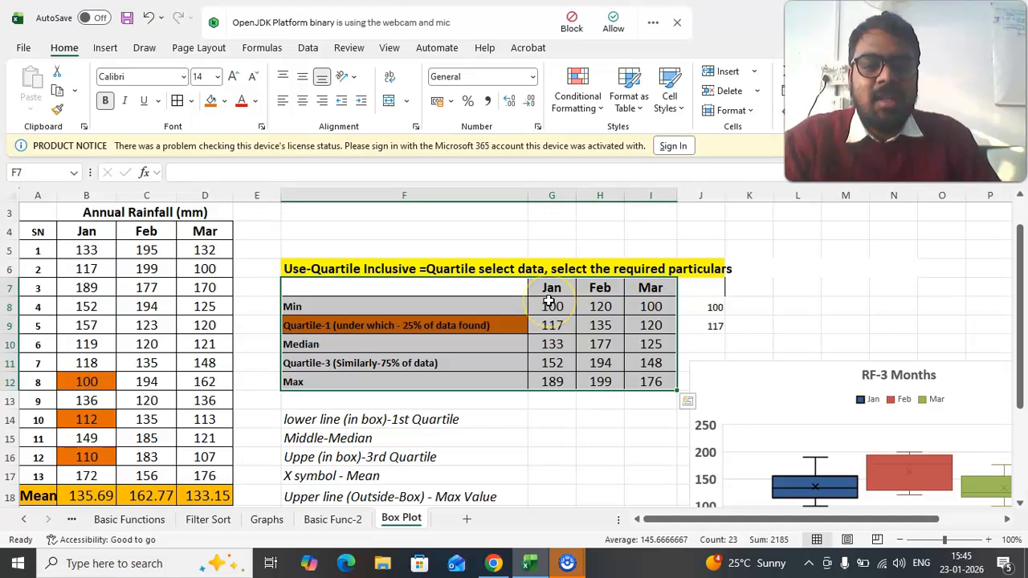
left_click(447, 270)
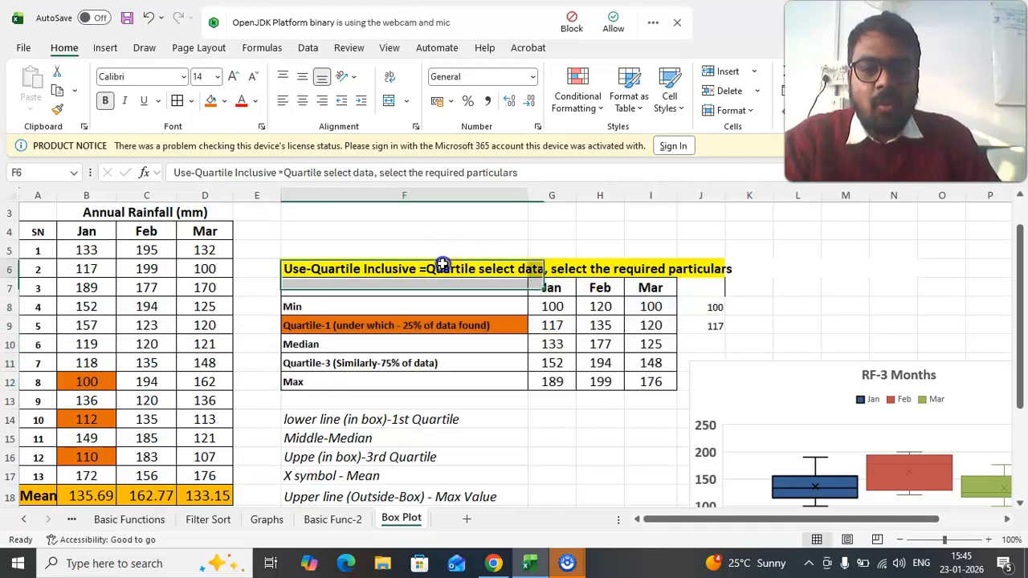
scroll(706, 402, "down", 2)
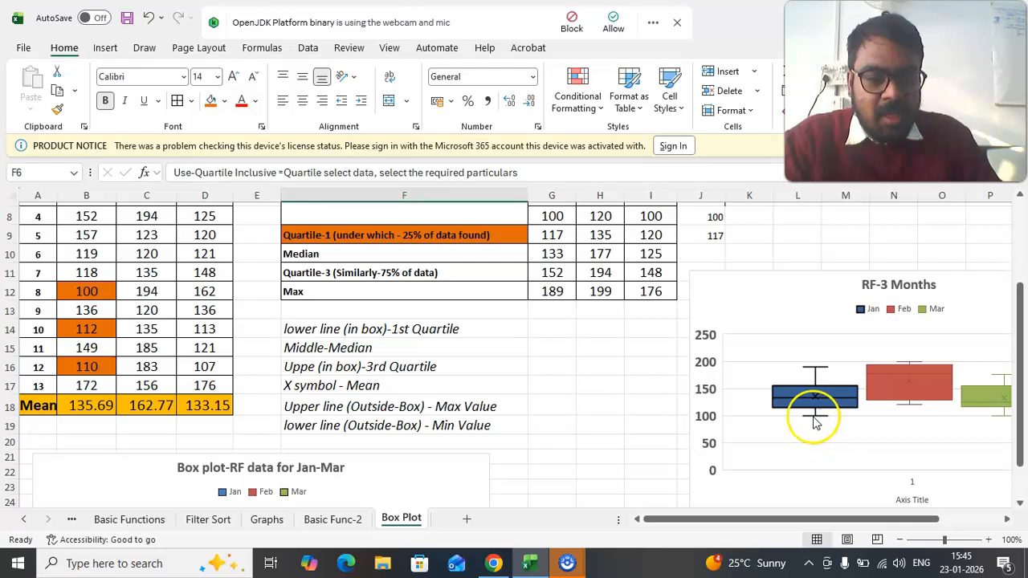
mouse_move(818, 424)
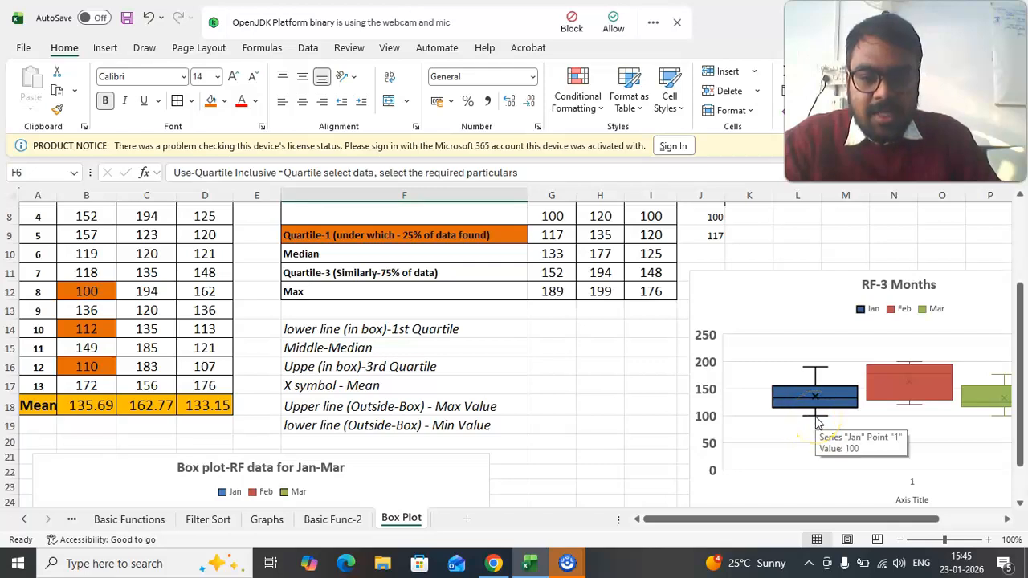
left_click(321, 424)
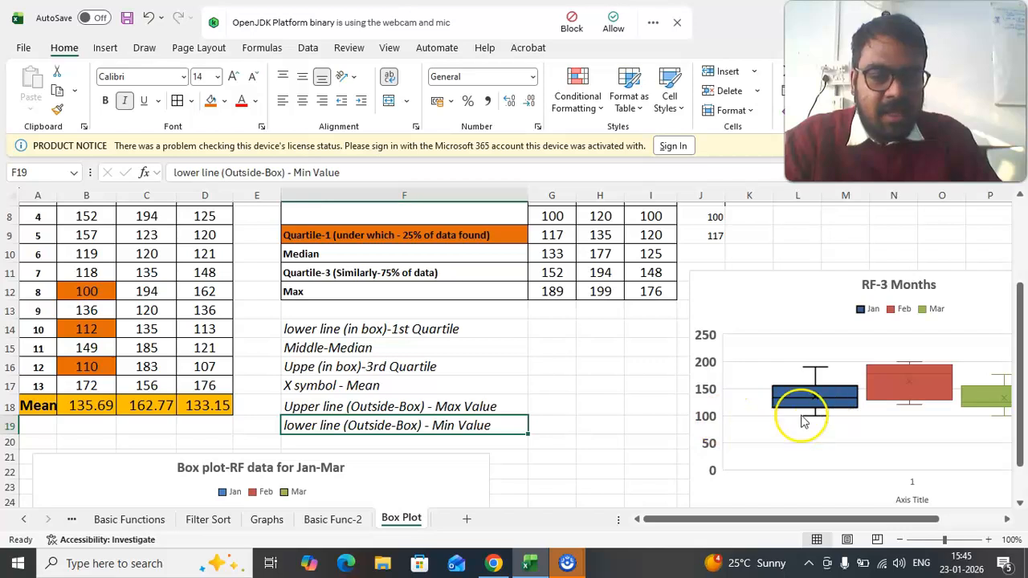
left_click(89, 291)
scroll(88, 281, "up", 2)
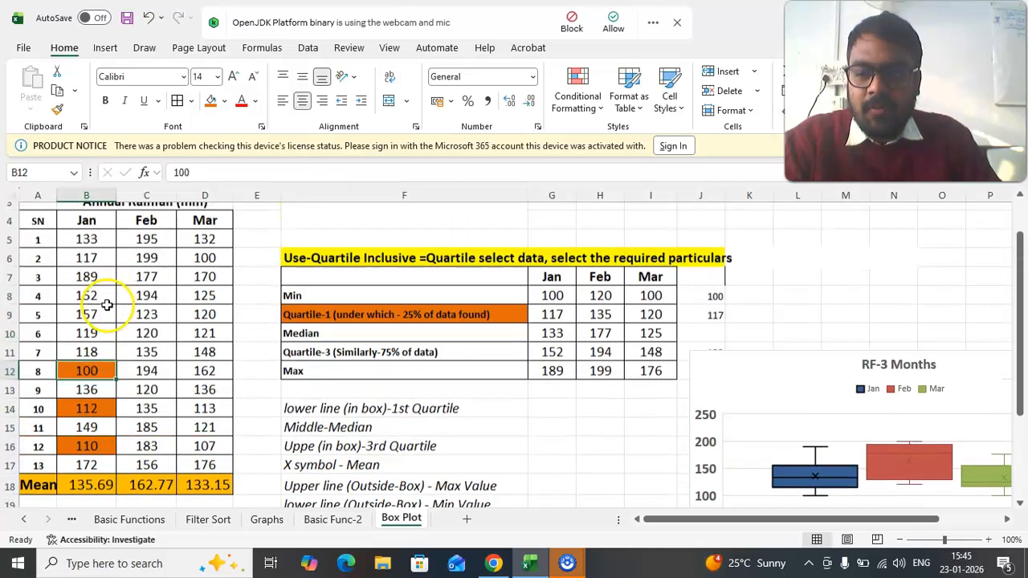
- Examine the Jan box and its mean marker against the quartile statistics, the monthly means and the box plot notes
scroll(144, 369, "down", 1)
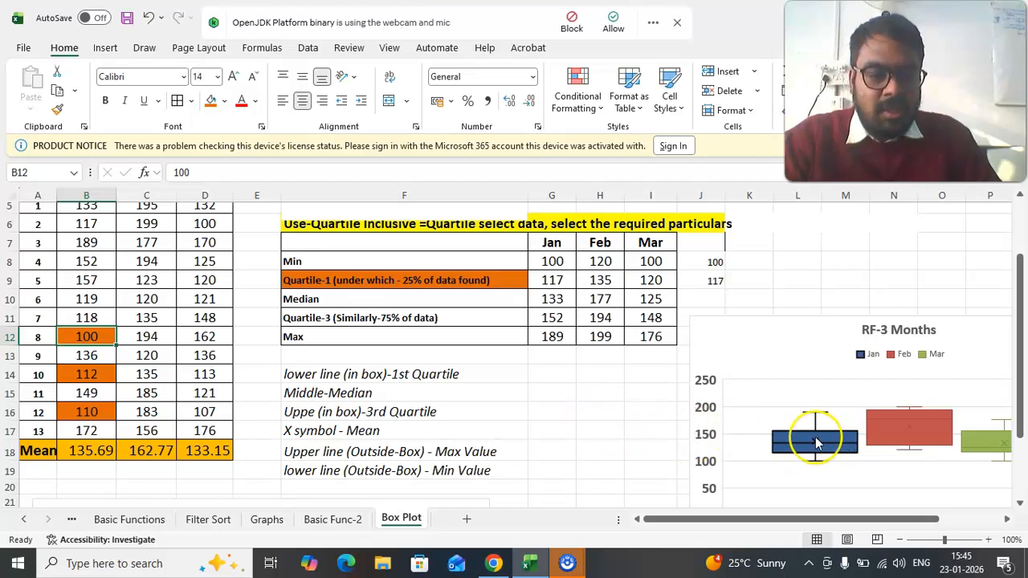
mouse_move(817, 443)
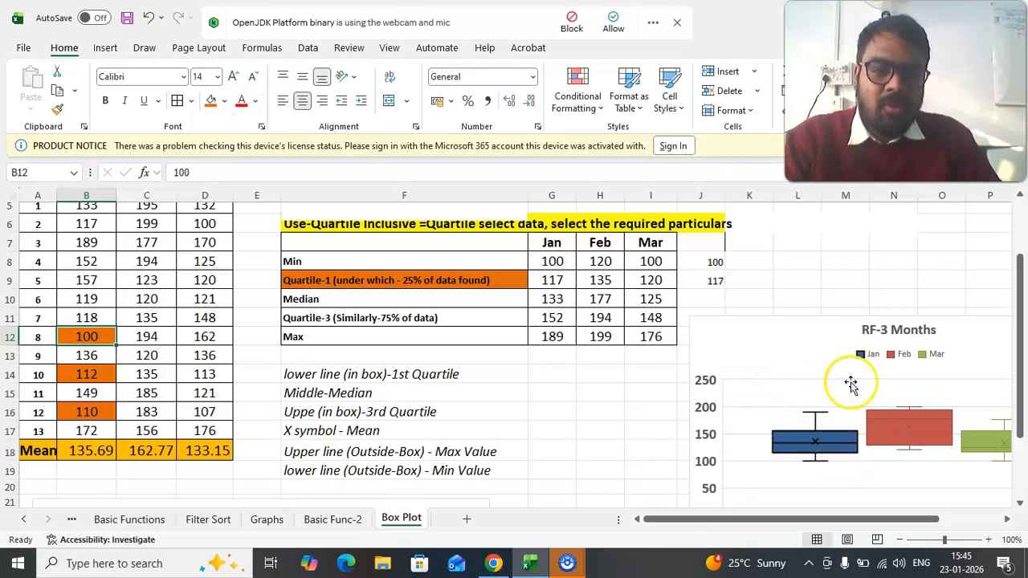
scroll(505, 367, "down", 1)
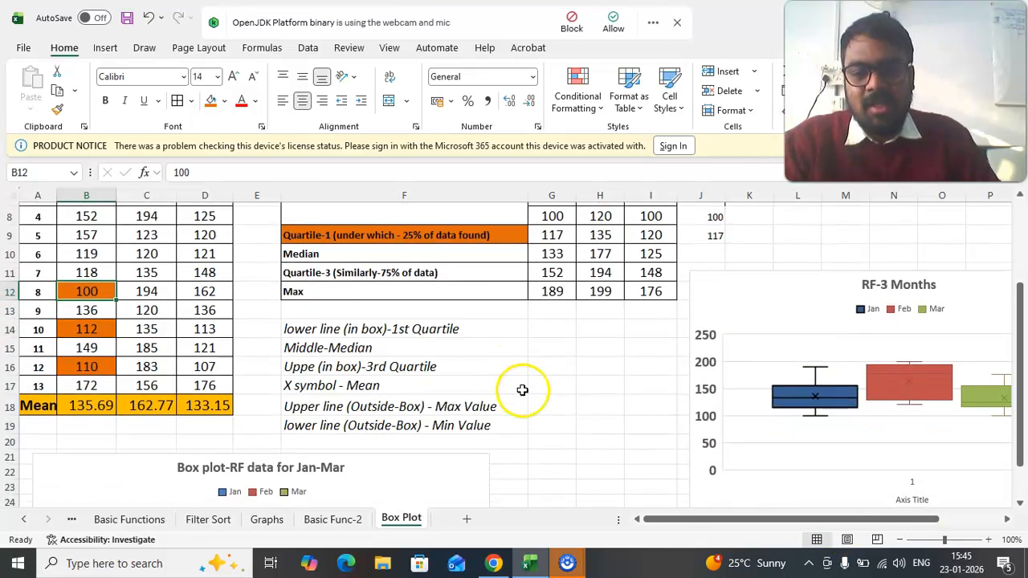
scroll(523, 392, "up", 2)
scroll(523, 394, "up", 1)
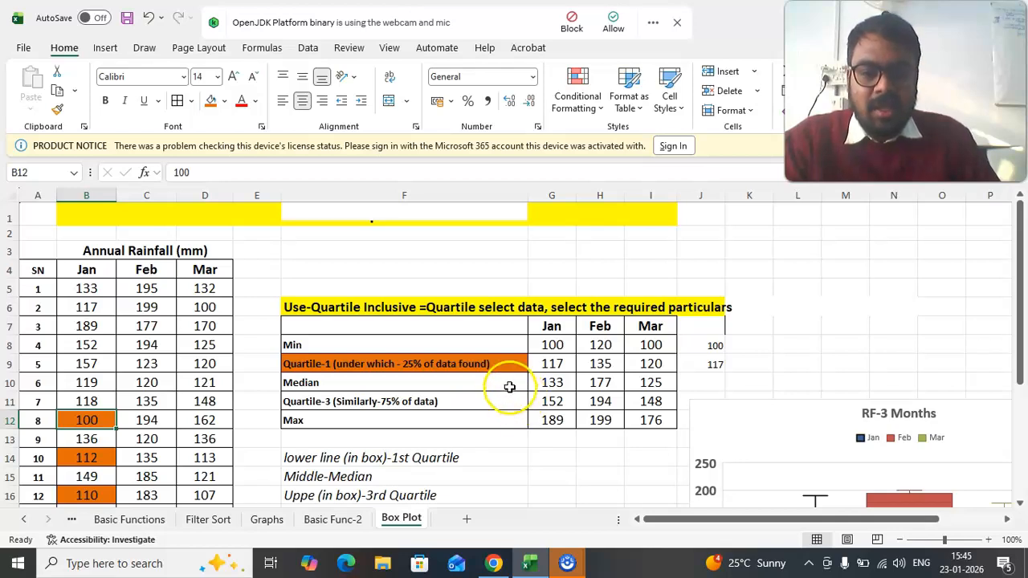
scroll(498, 373, "down", 1)
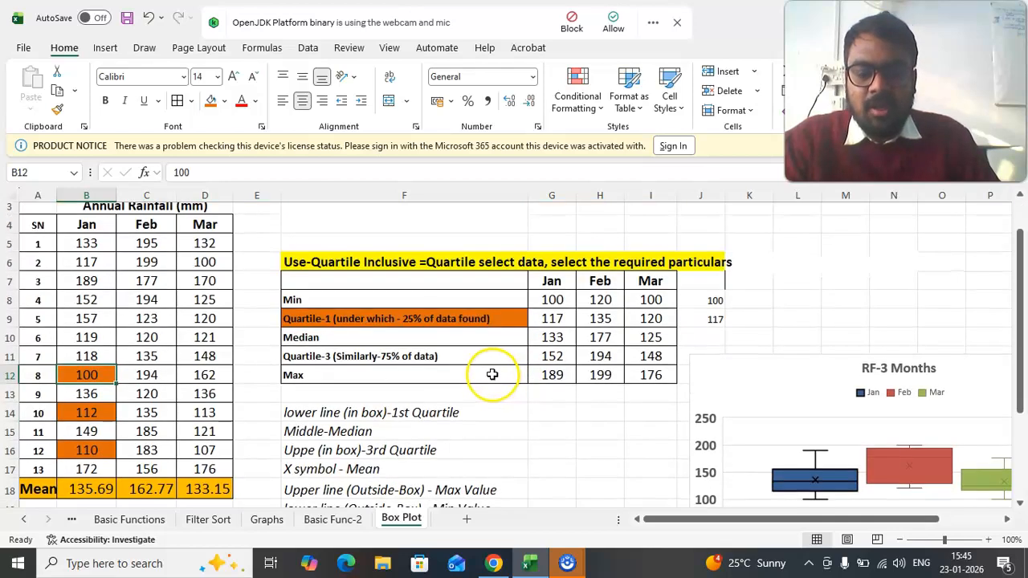
scroll(492, 374, "up", 1)
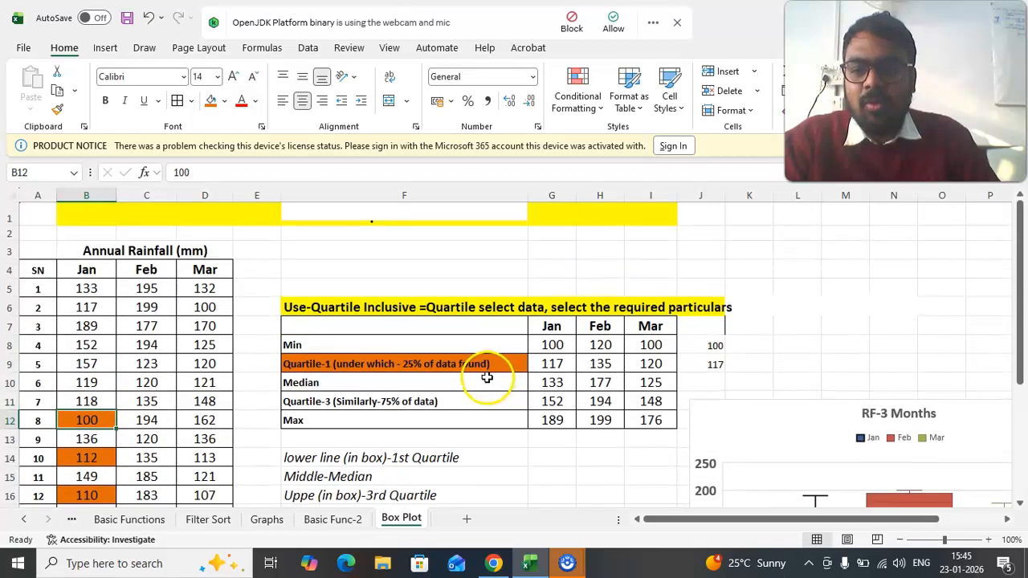
scroll(487, 379, "down", 2)
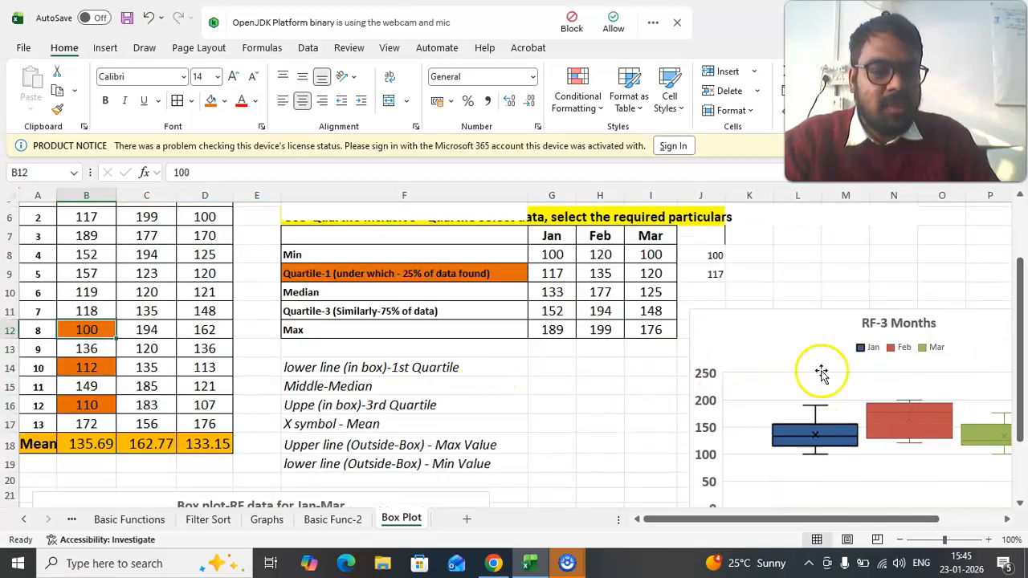
scroll(581, 432, "down", 1)
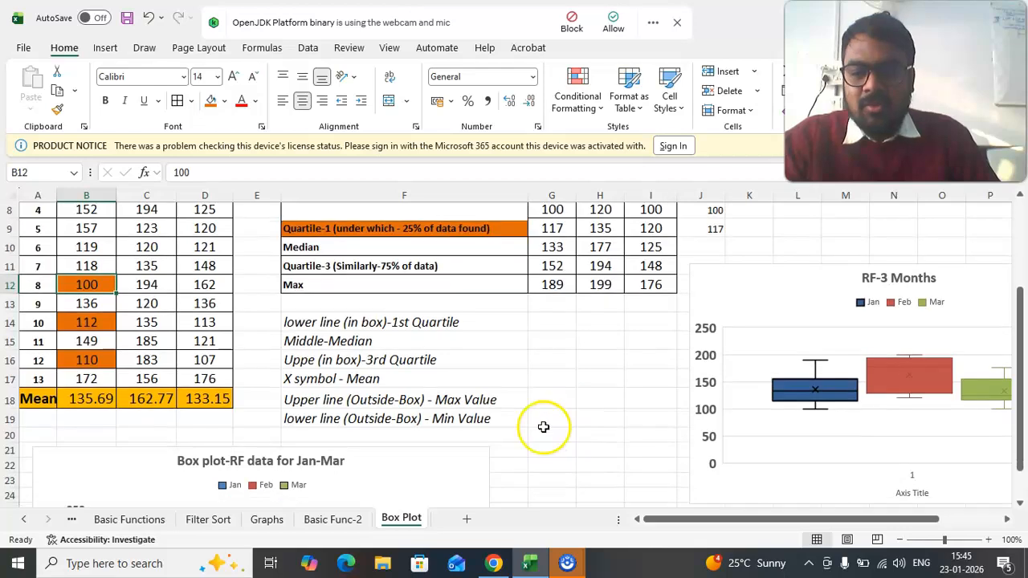